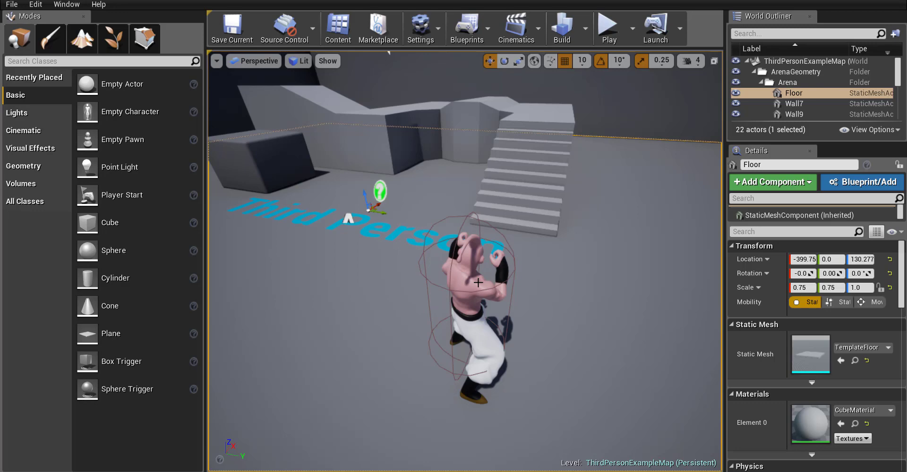
Create a Blend Space 1D for wj5snx0y1beo-SuperBoo_Skeleton in the Mixamo folder and name it BS_BOO.
mouse_move(279, 471)
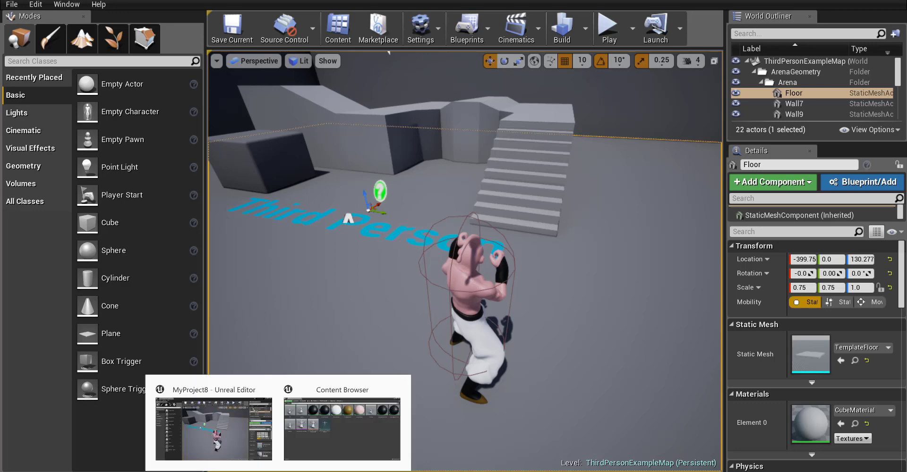
click(311, 450)
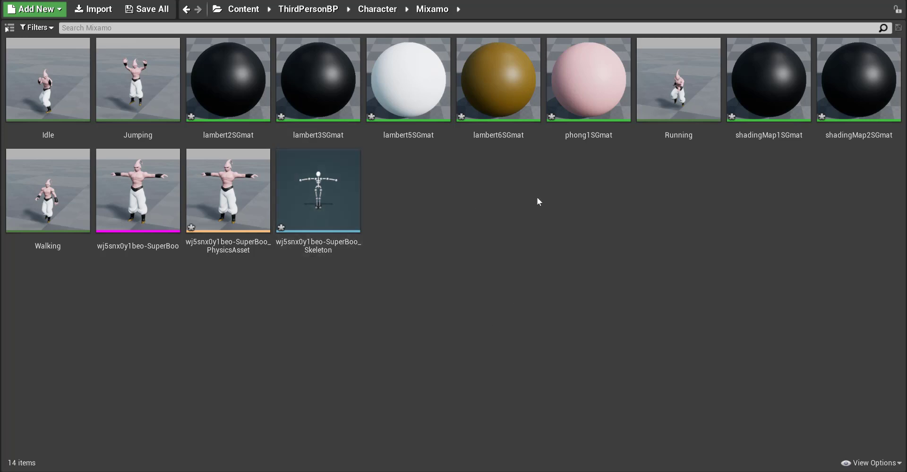
right_click(441, 185)
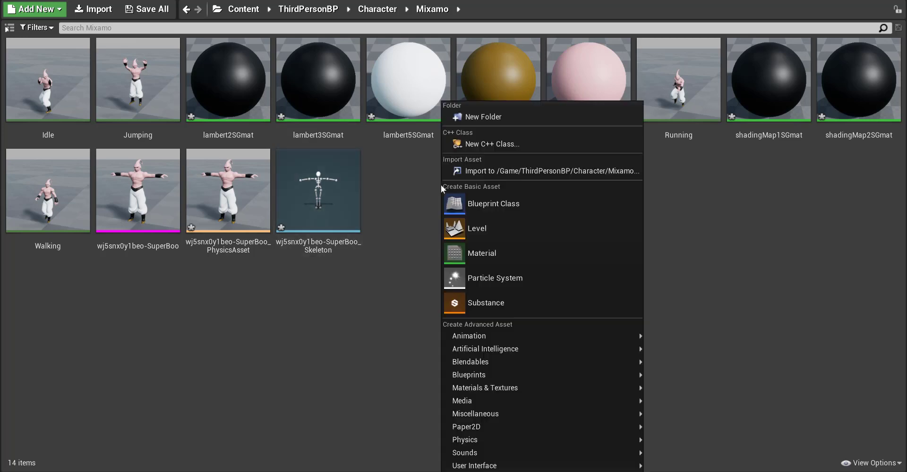
mouse_move(497, 336)
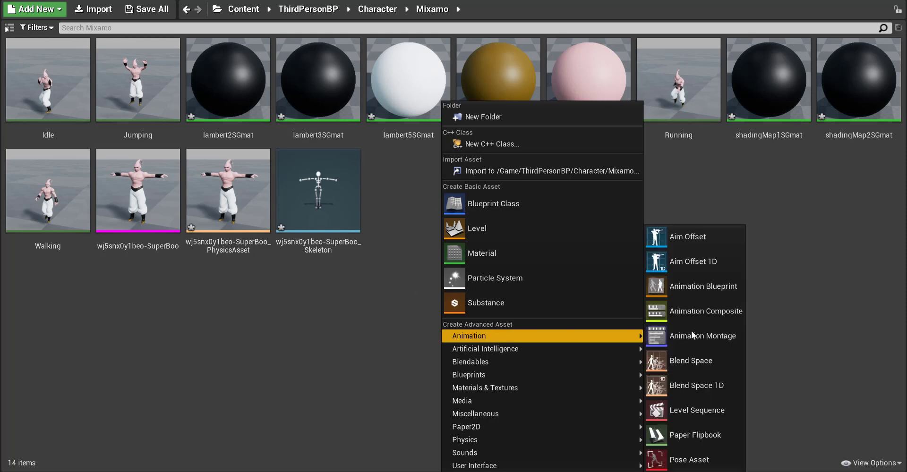
click(699, 388)
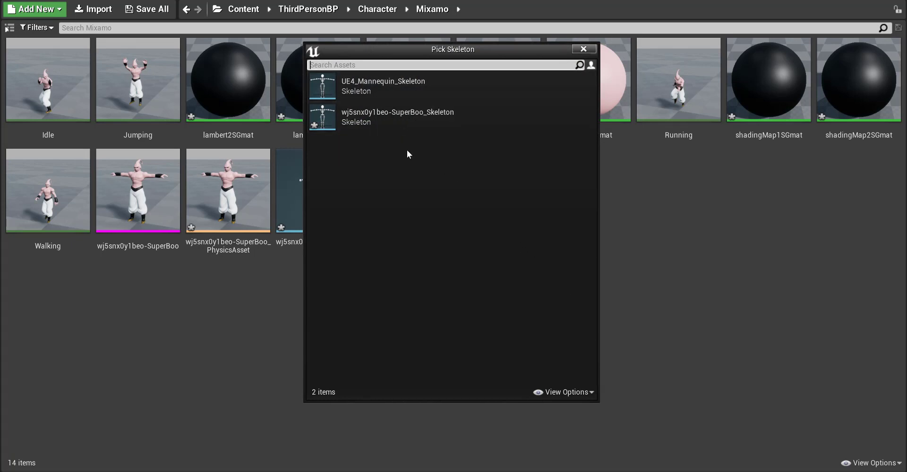
click(413, 117)
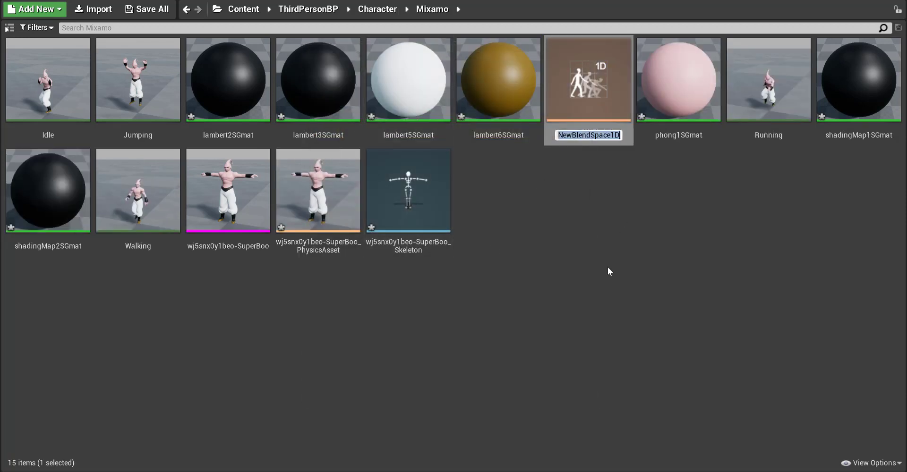
text(BS_)
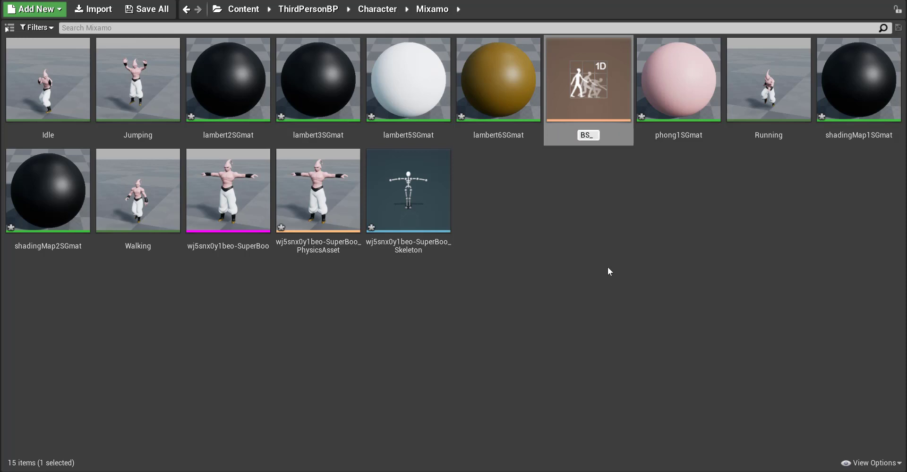
text(BOO)
key(Return)
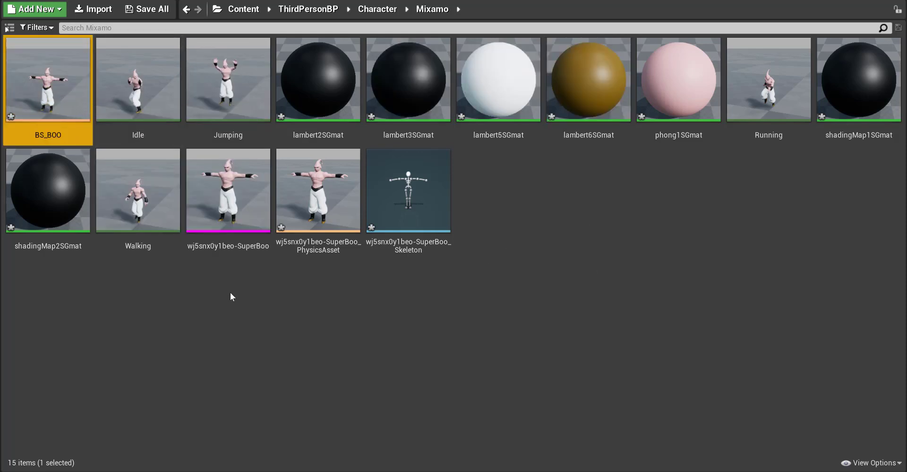
Open the BS_BOO blend space, briefly previewing the Jumping animation before returning to it.
double_click(55, 91)
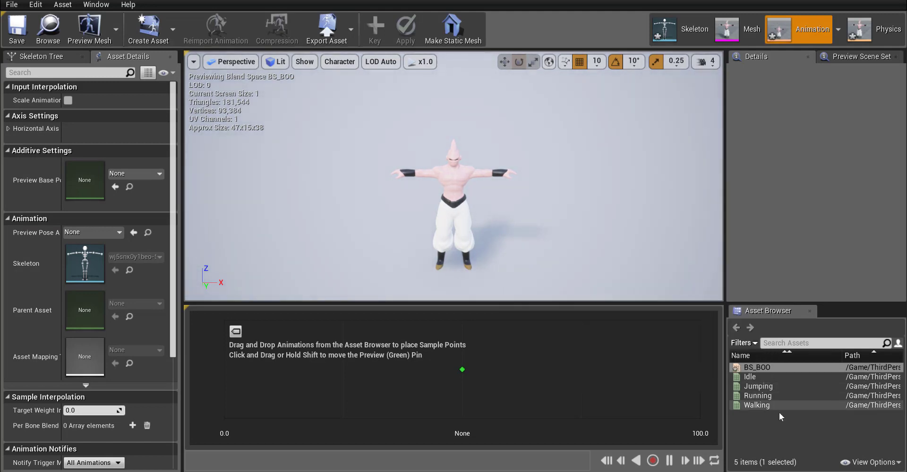
double_click(765, 388)
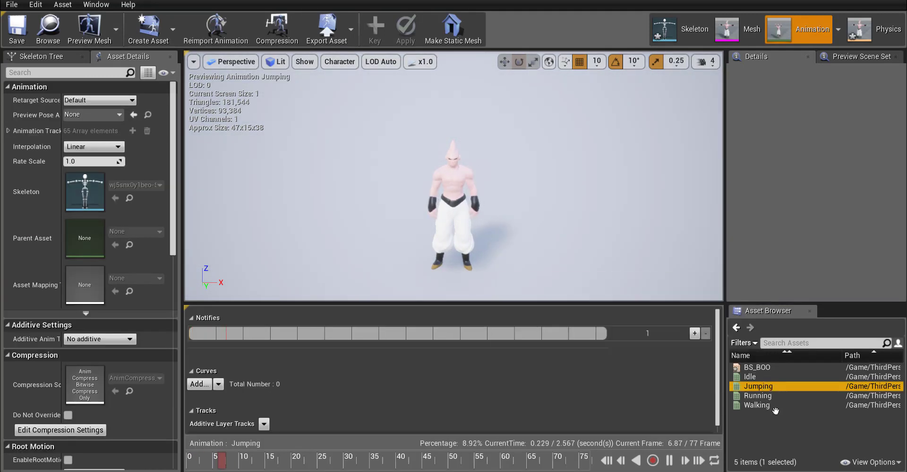
double_click(761, 368)
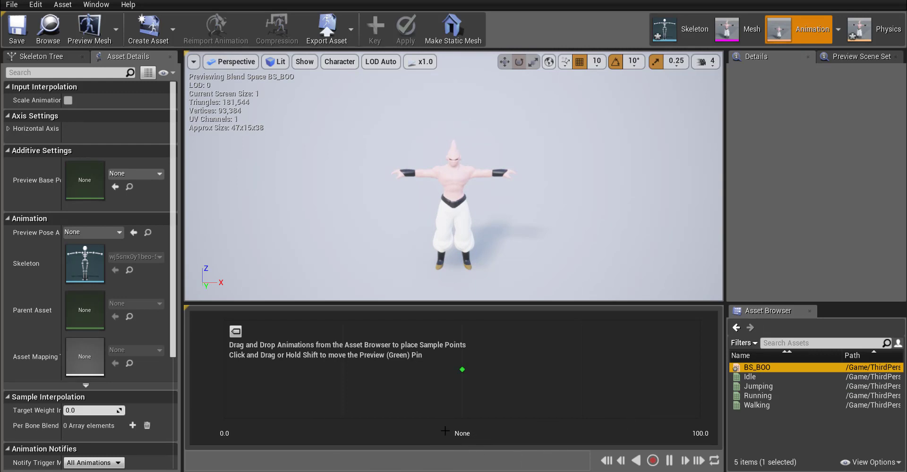
Name the blend space's horizontal axis Speed and set its maximum axis value to 375.
click(10, 128)
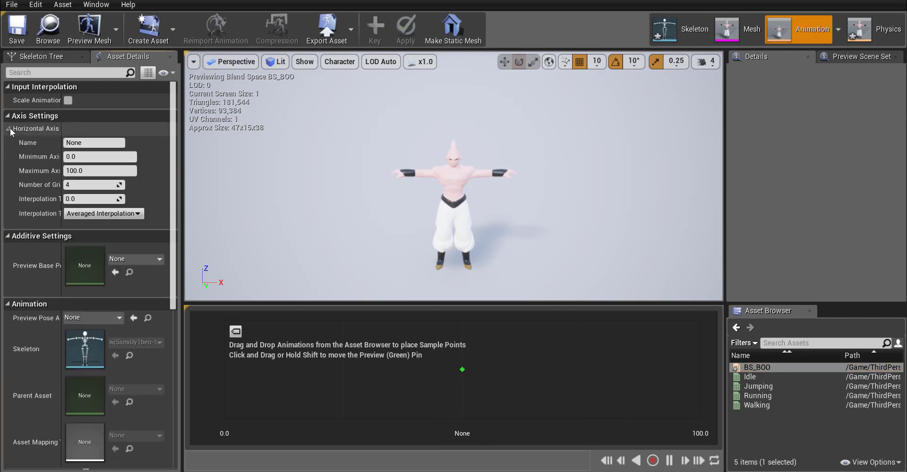
click(69, 143)
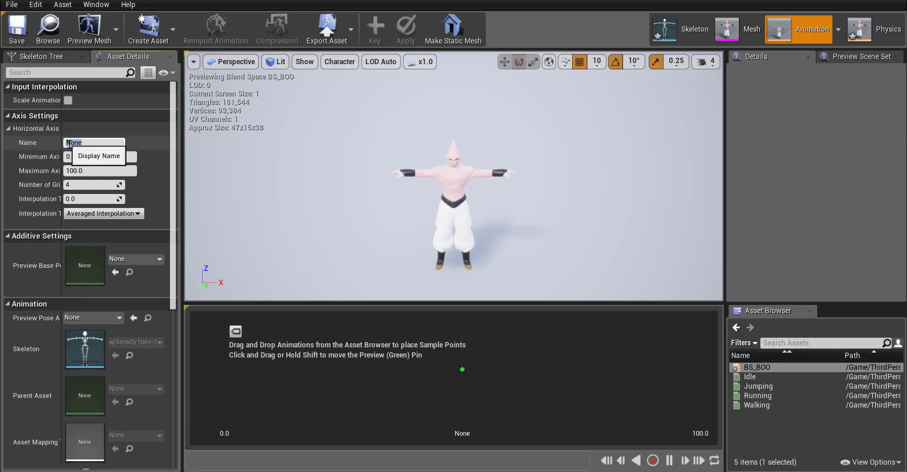
text(Speed)
key(Tab)
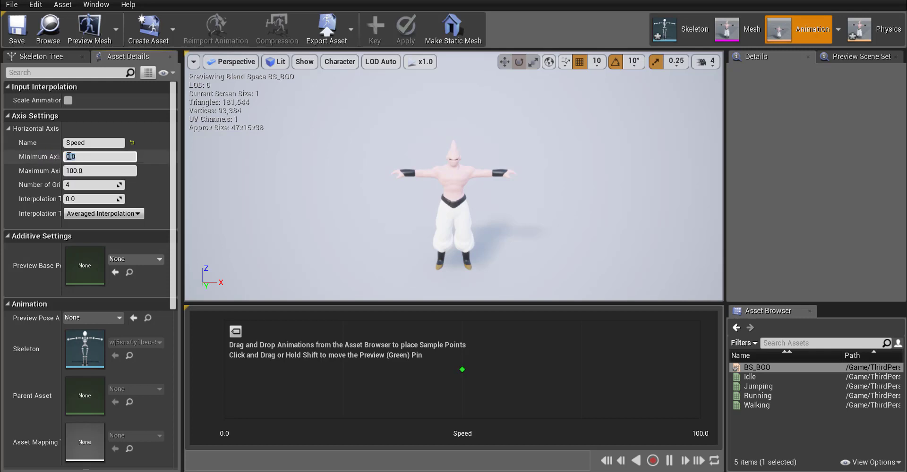
click(90, 172)
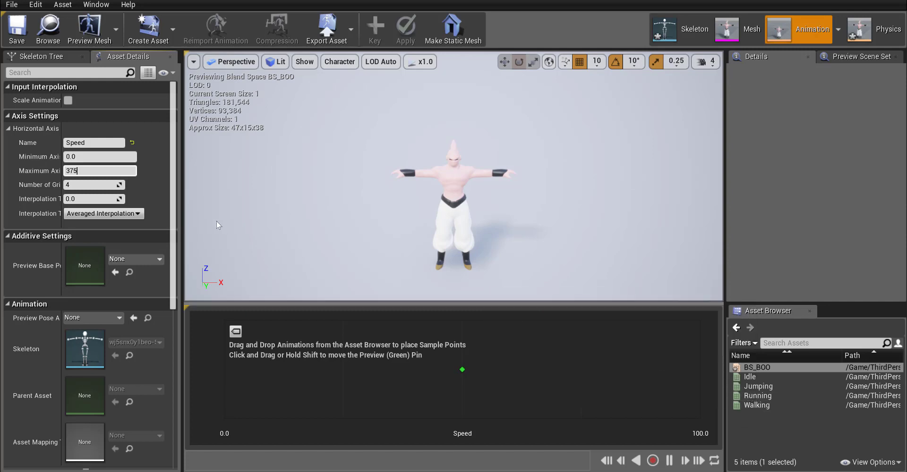
click(83, 157)
click(82, 170)
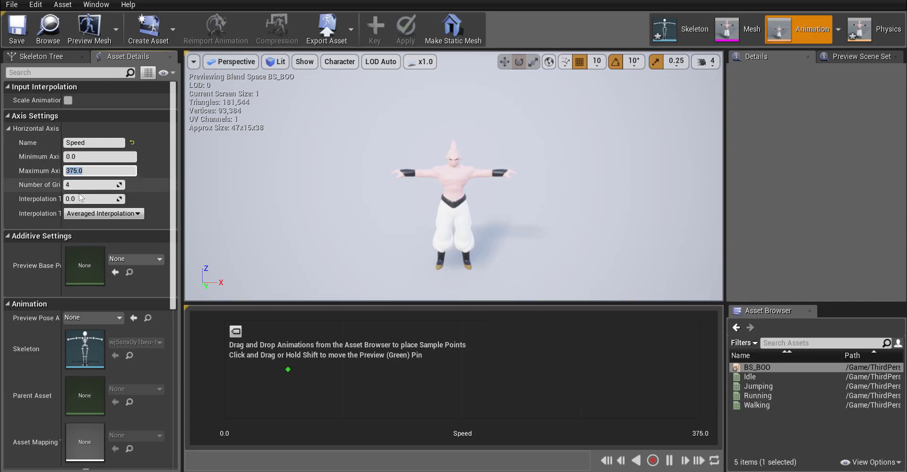
Set the horizontal axis to 6 grid divisions and an interpolation time of 0.1.
click(78, 186)
click(78, 185)
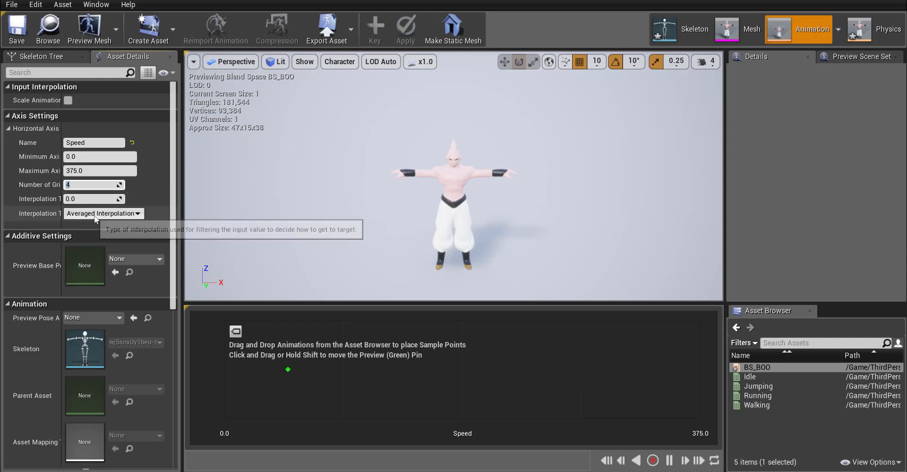
text(6)
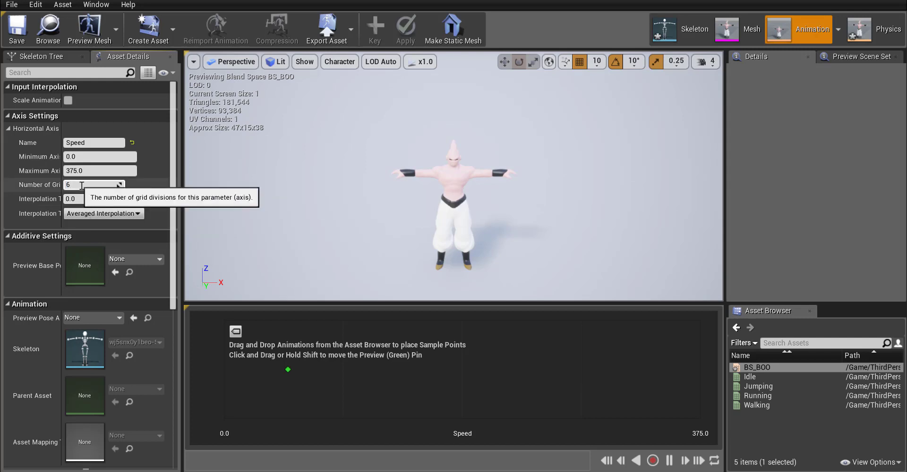
key(Tab)
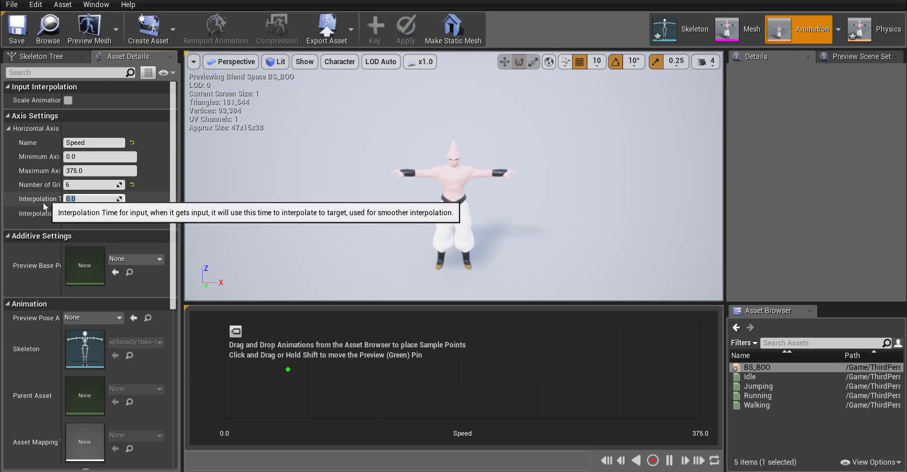
mouse_move(49, 204)
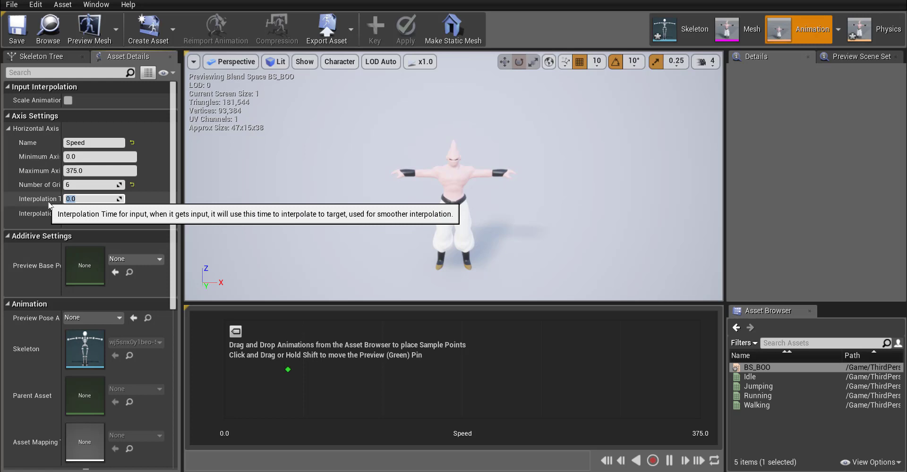
text(.)
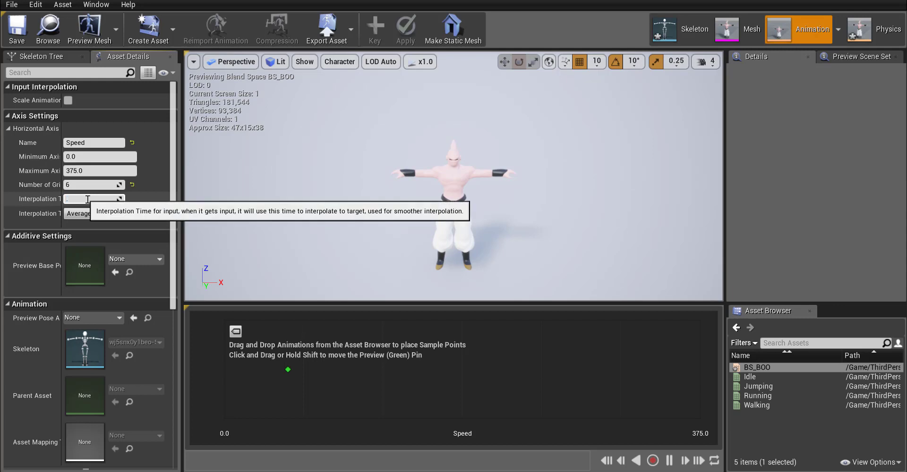
text(1)
click(90, 184)
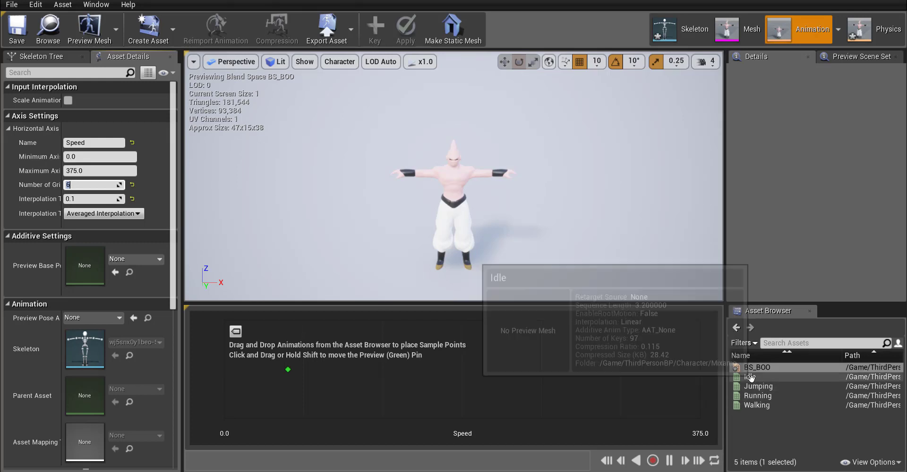
Place the Idle animation as a sample point at Speed 0 on the blend space graph.
drag(754, 378, 683, 378)
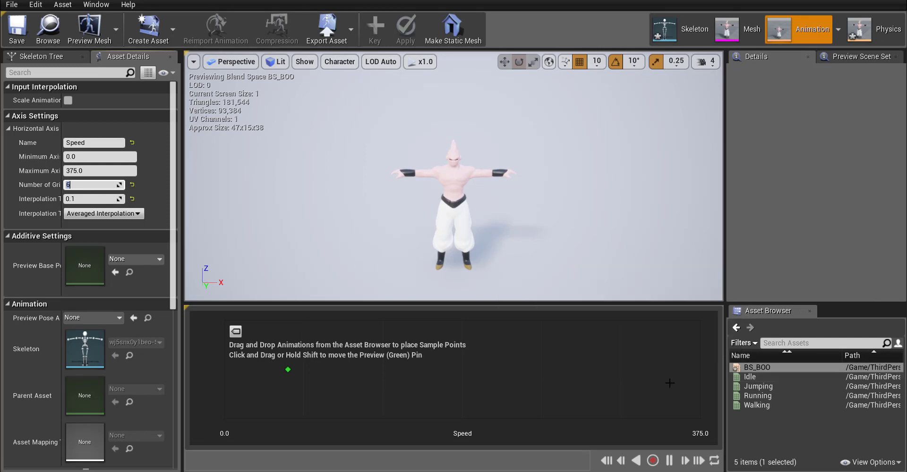
click(759, 378)
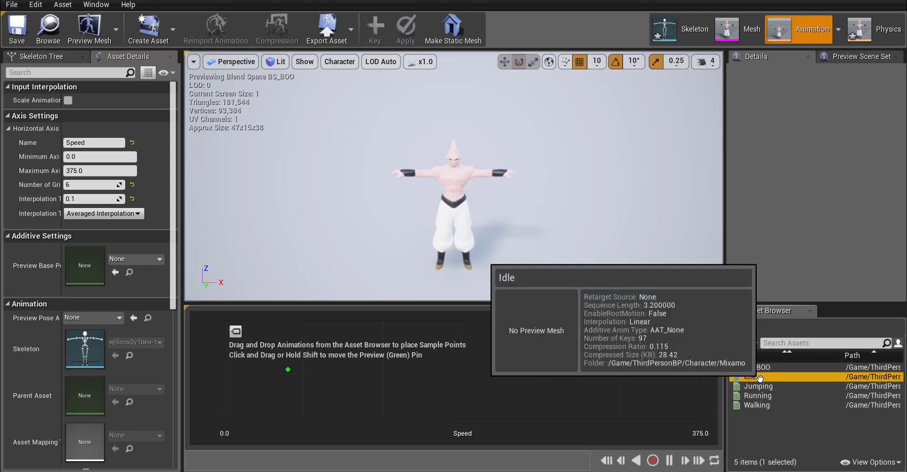
drag(748, 378, 223, 370)
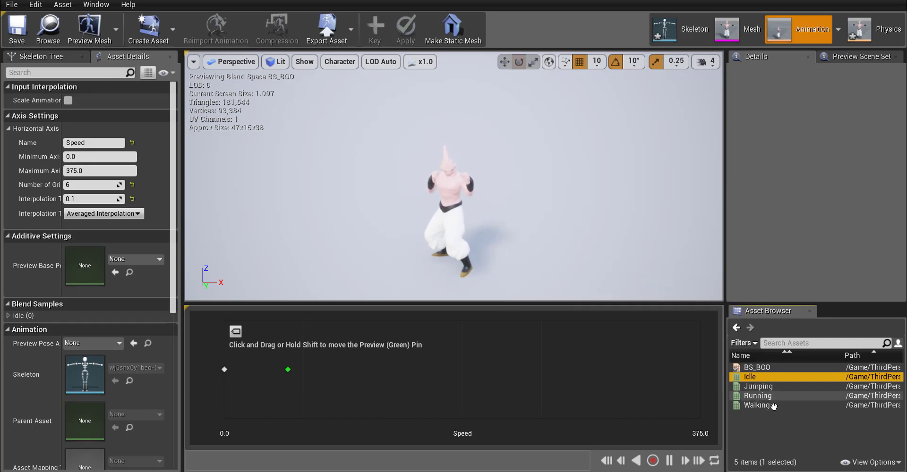
Place Walking as a sample on the second grid division after 0 and Running at Speed 375.
click(758, 406)
drag(758, 405, 388, 374)
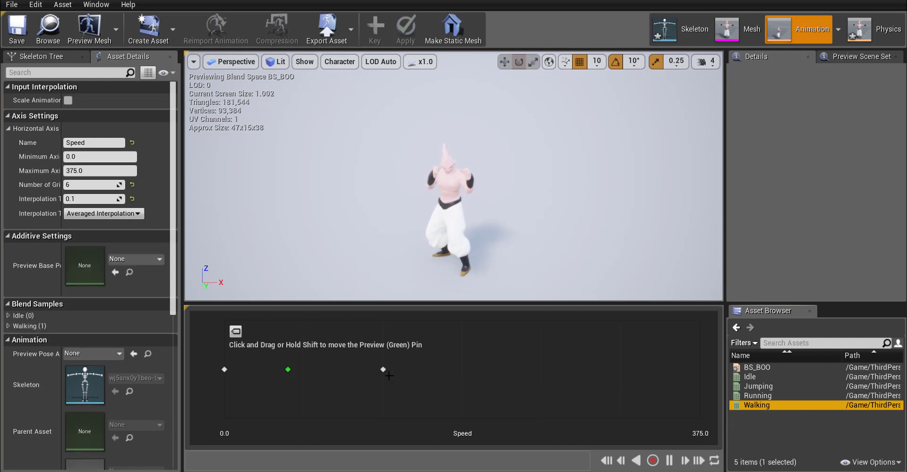
mouse_move(384, 371)
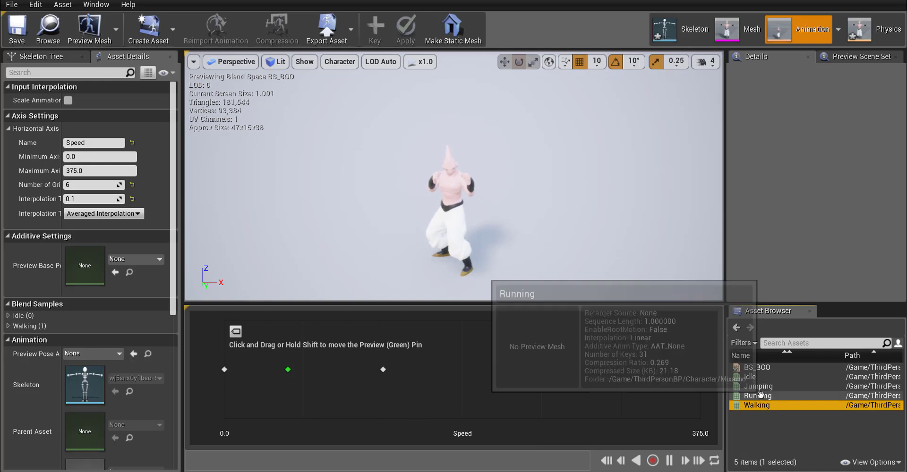
drag(760, 395, 699, 372)
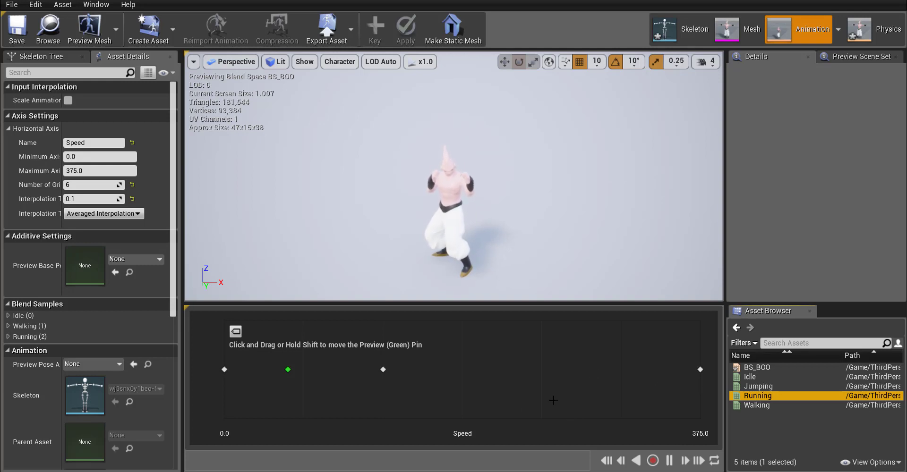
Check the blended animations from a side view by moving the preview pin along the Speed axis, and save the blend space.
click(331, 400)
drag(330, 400, 226, 391)
click(292, 345)
drag(364, 237, 364, 226)
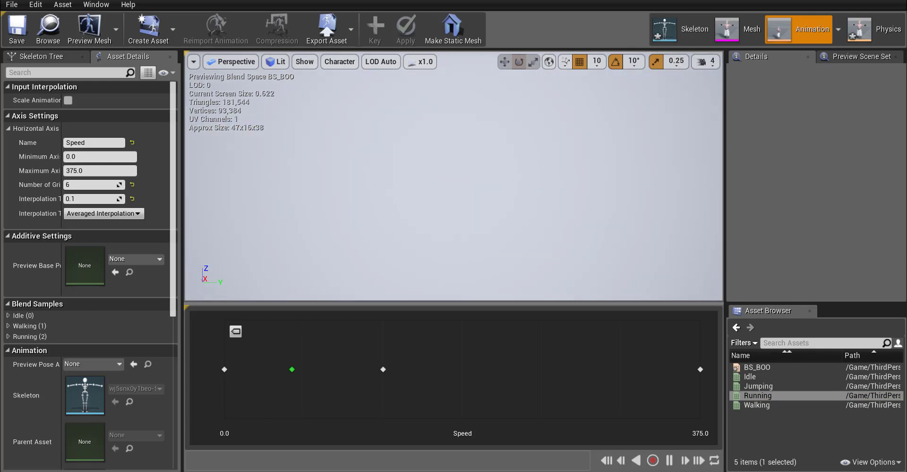
click(368, 220)
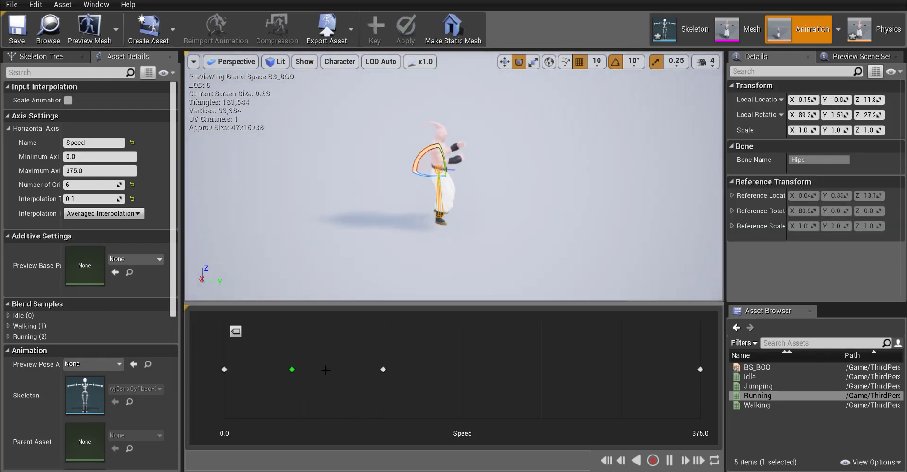
click(411, 278)
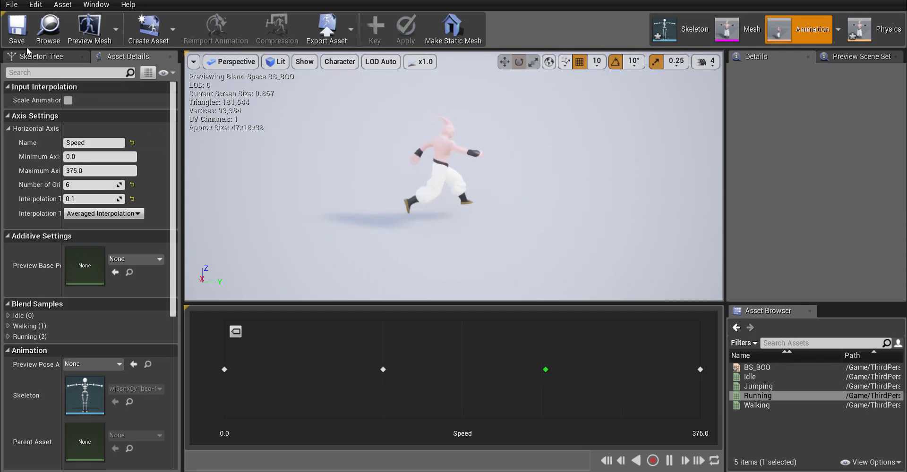
click(17, 35)
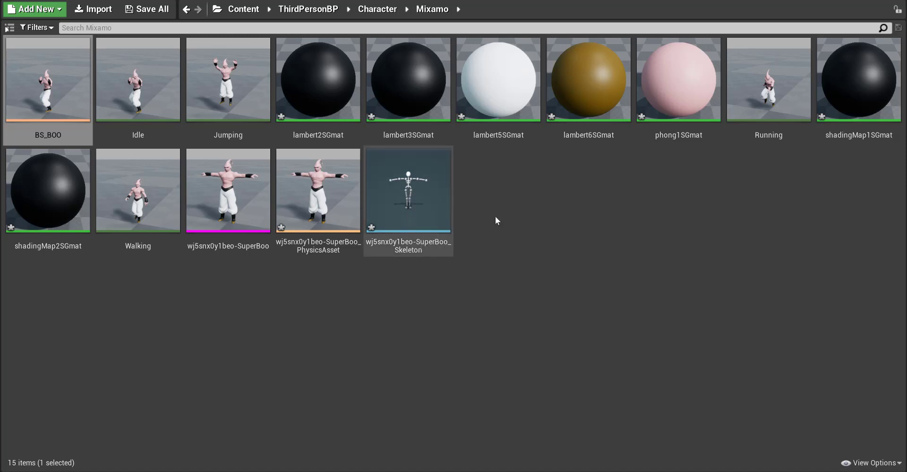
Create an Animation Blueprint named ANIM_BOO in the Mixamo folder, targeting the wj5snx0y1beo-SuperBoo_Skeleton.
right_click(491, 192)
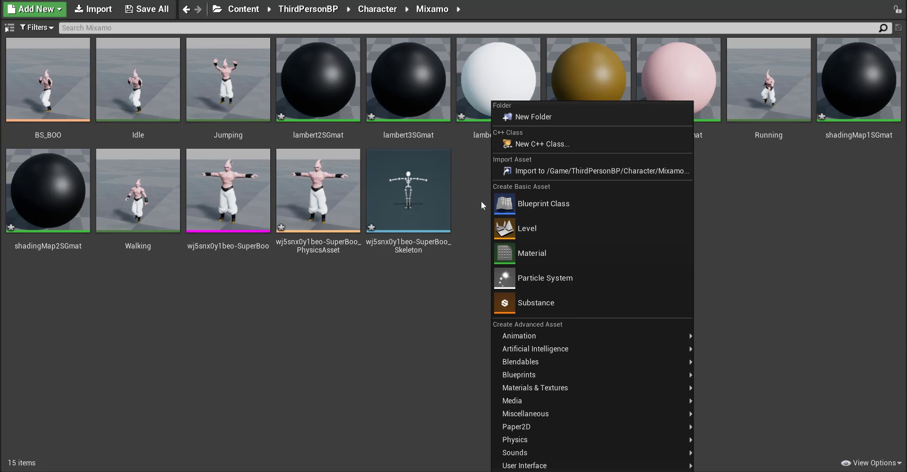
mouse_move(538, 339)
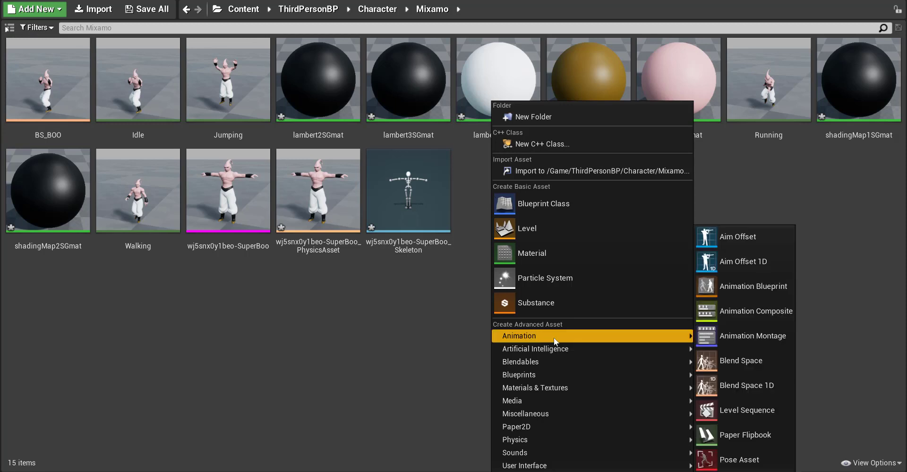
click(730, 290)
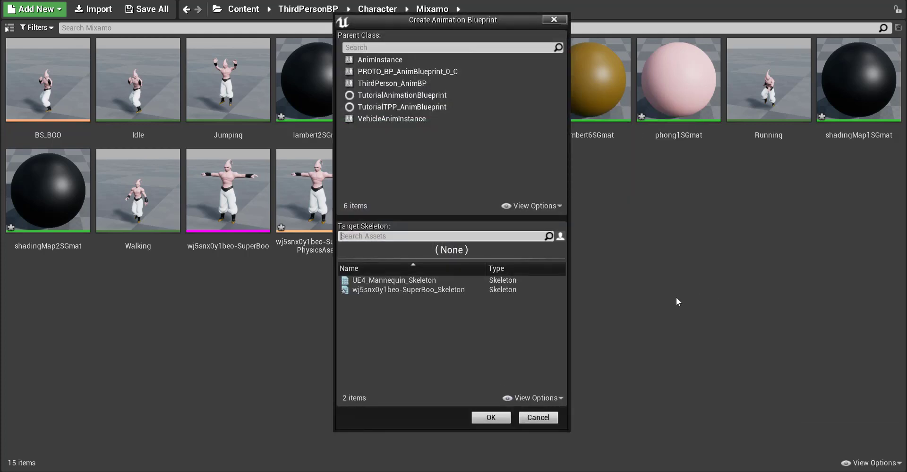
click(417, 290)
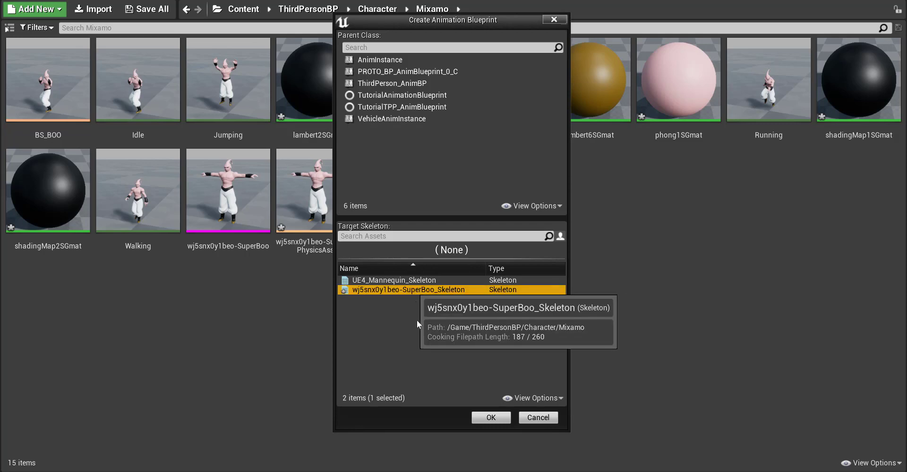
click(491, 418)
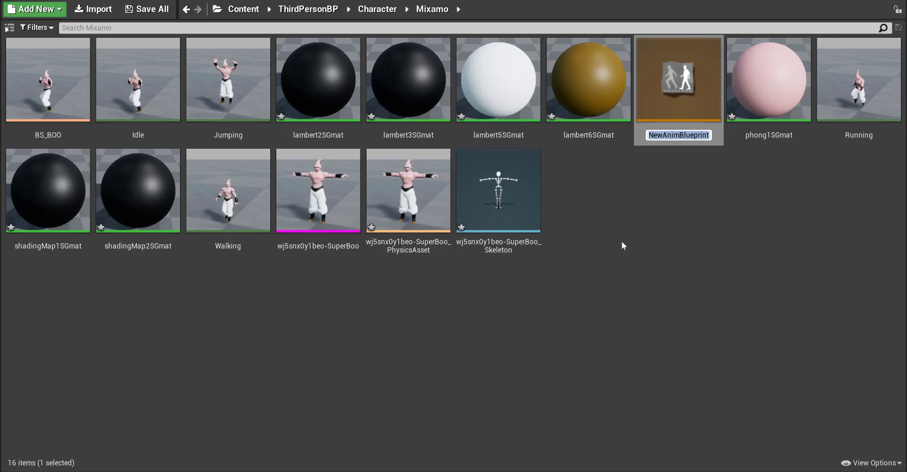
text(ANIM)
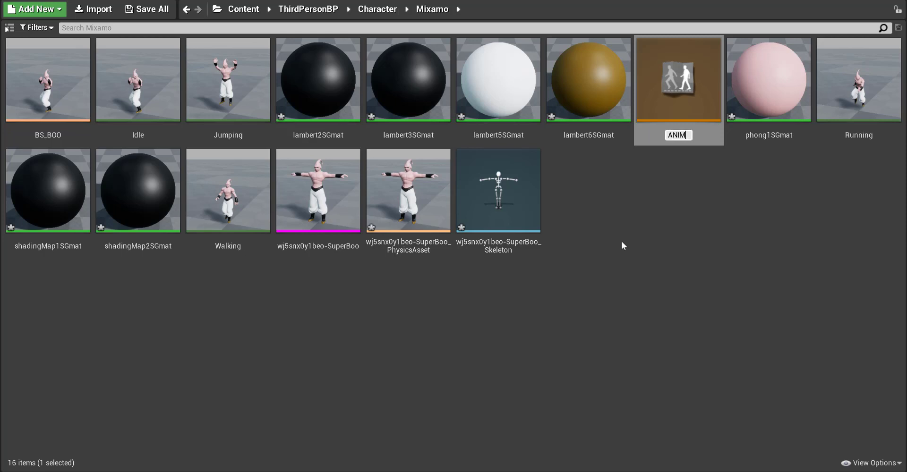
text(_BOO)
key(Return)
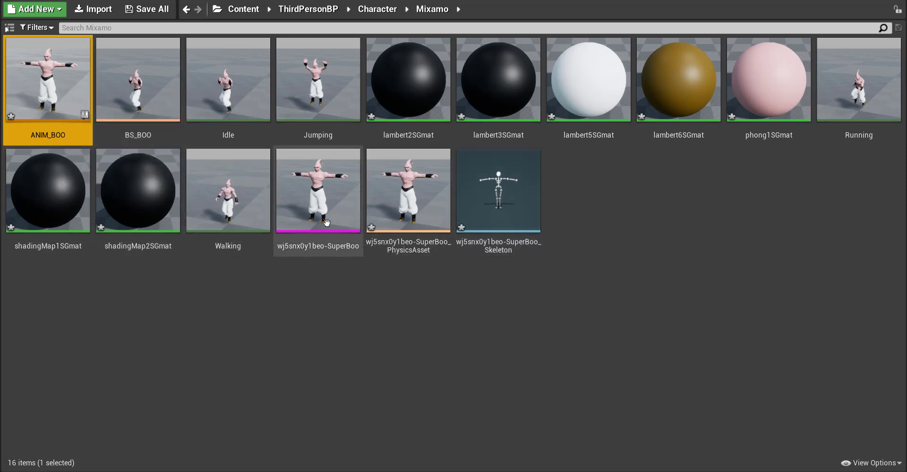
Open ANIM_BOO, add a new state machine to its Anim Graph and connect it to the Final Animation Pose result.
double_click(49, 94)
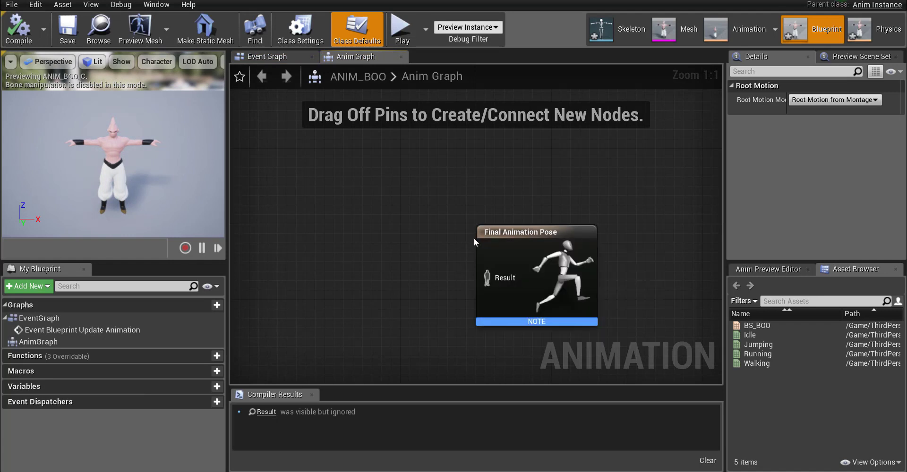
right_drag(427, 277, 439, 256)
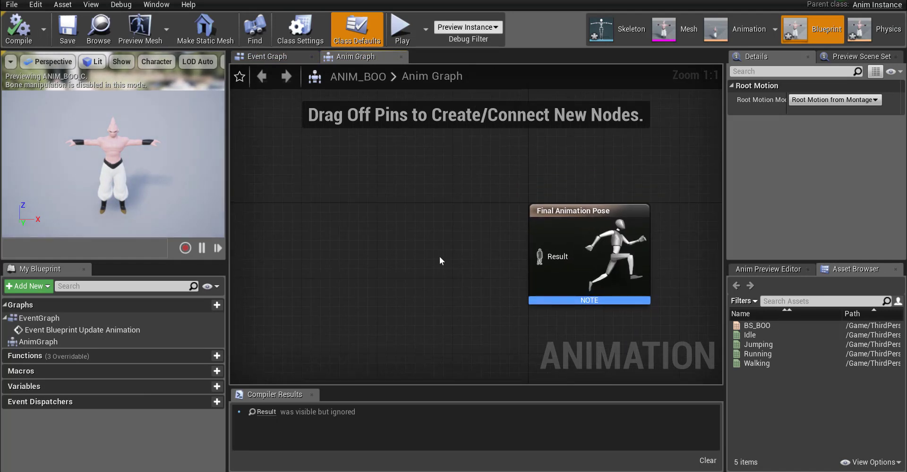
right_click(396, 245)
text(state)
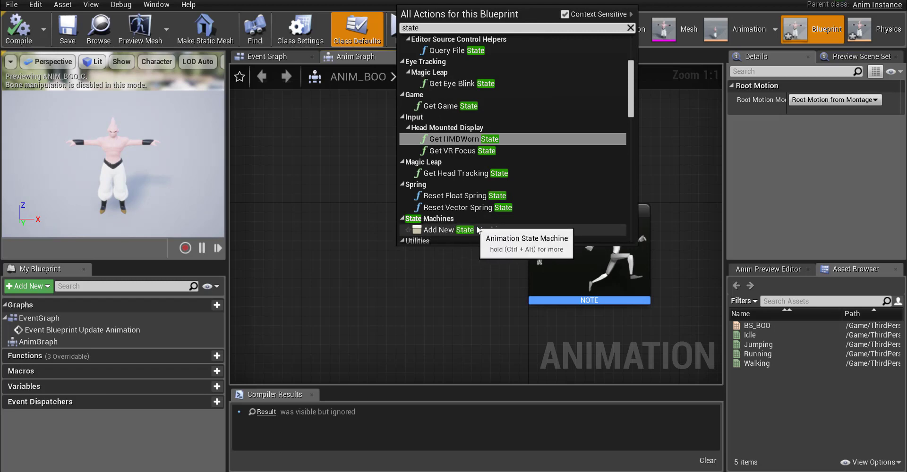
click(456, 230)
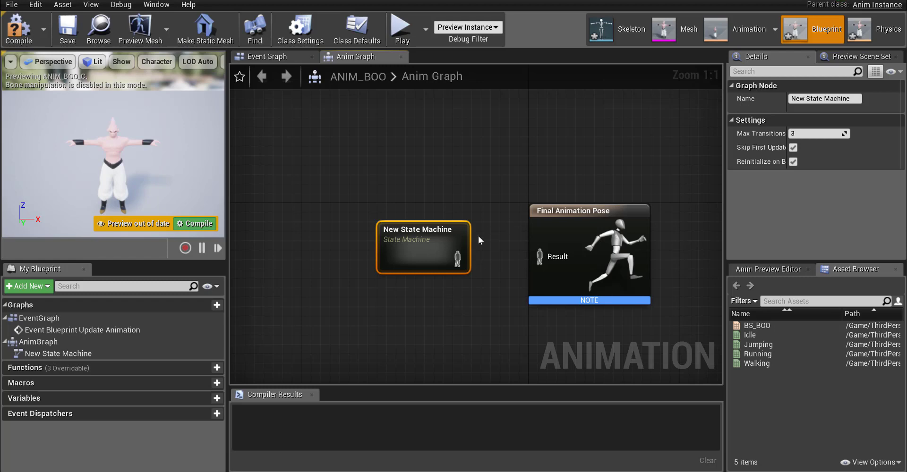
drag(458, 258, 539, 256)
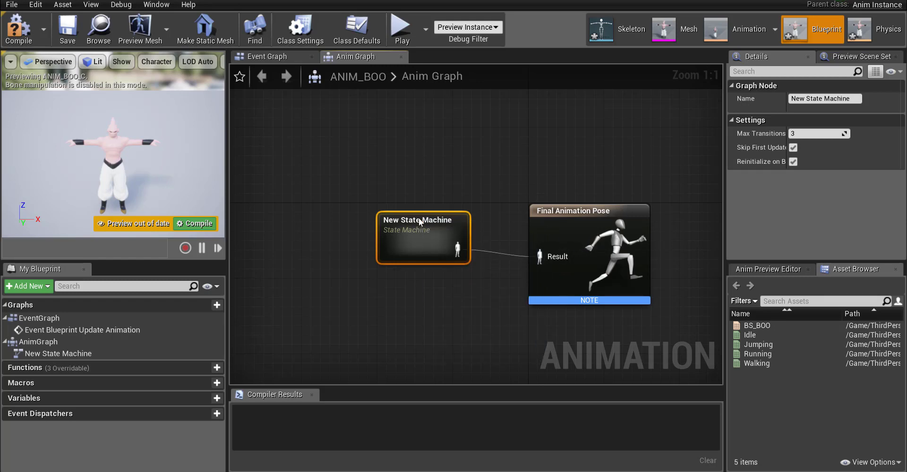
drag(418, 223, 408, 222)
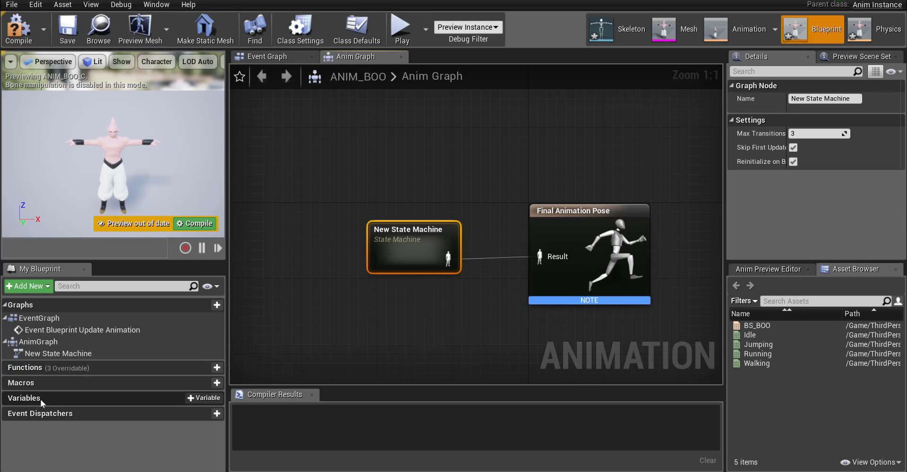
Add a Float variable named Speed to the Animation Blueprint and compile it.
click(193, 399)
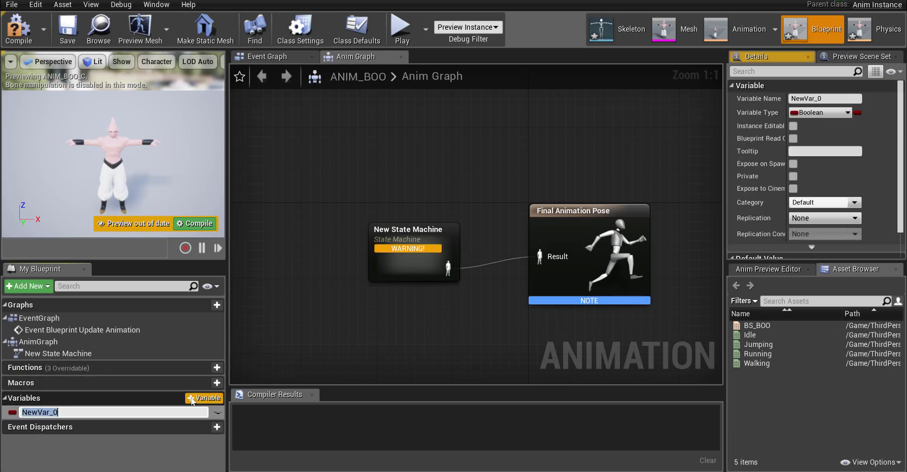
text(Speed)
key(Return)
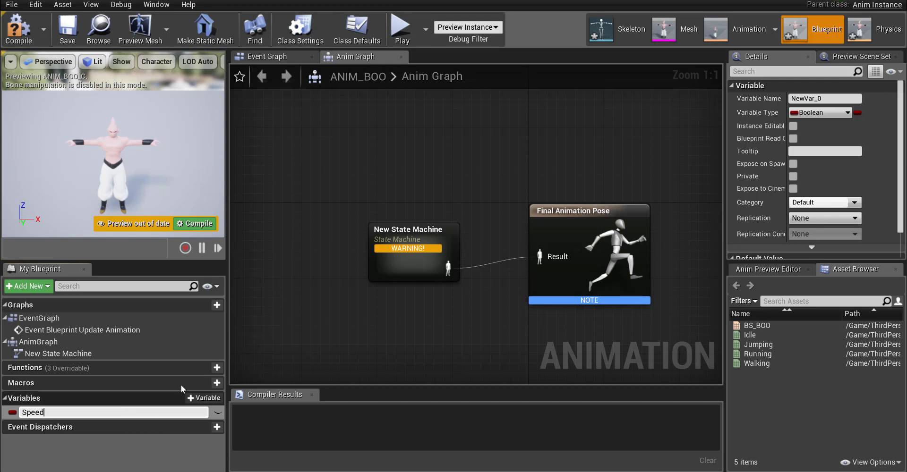
click(819, 113)
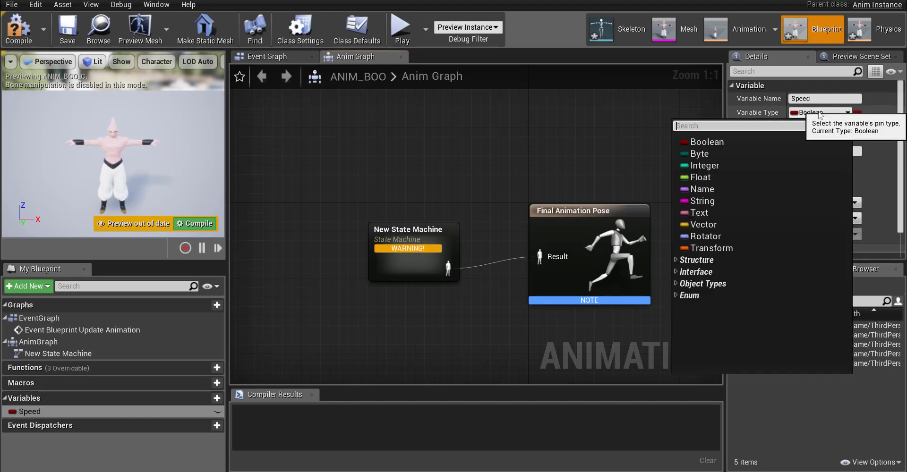
click(720, 180)
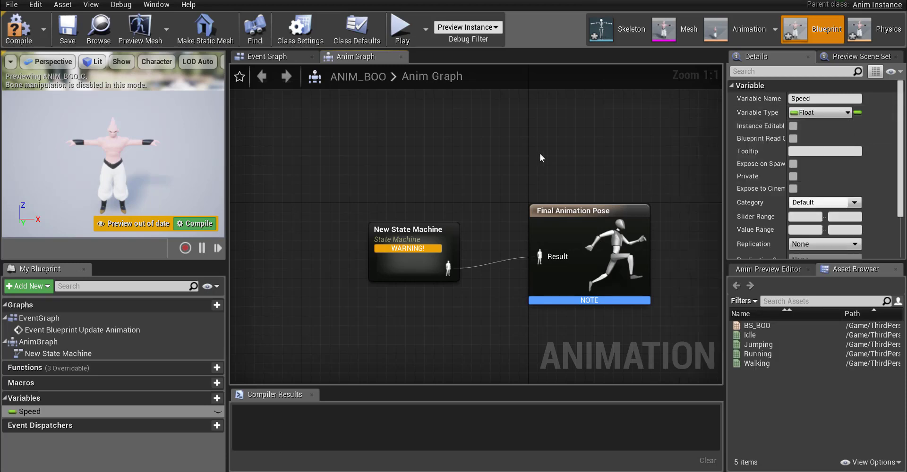
click(19, 33)
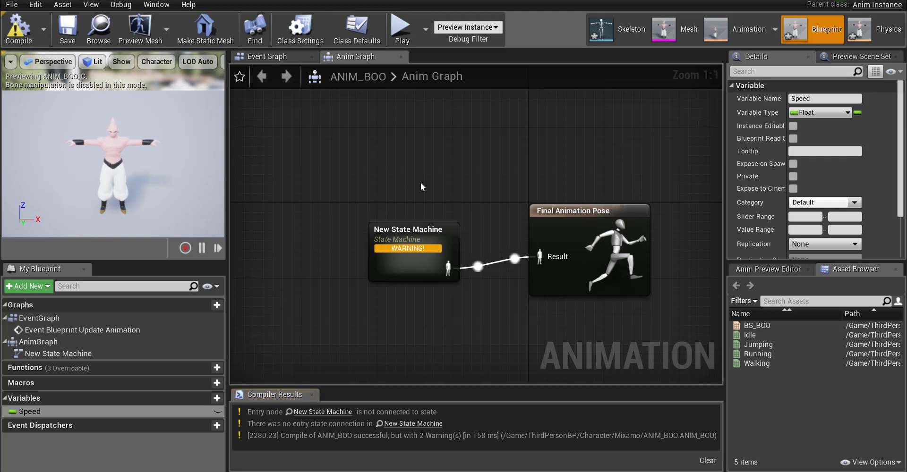
Open the new state machine and add a state connected from its Entry node.
double_click(406, 250)
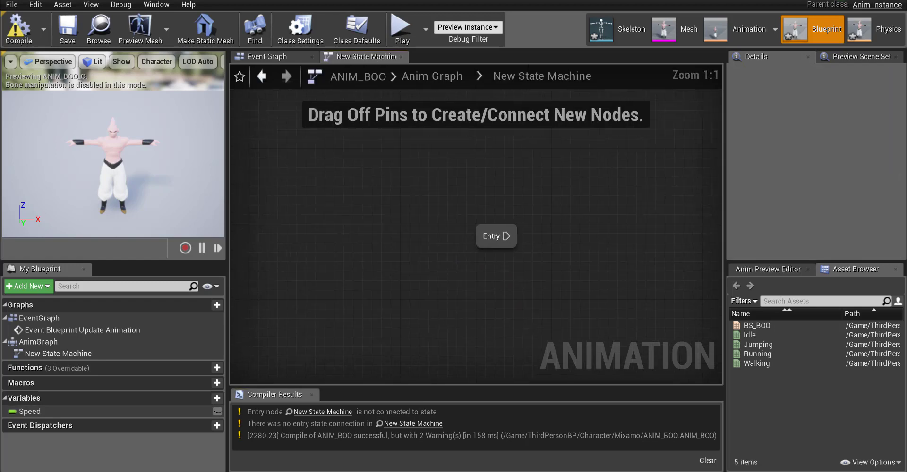
right_drag(508, 260, 367, 274)
drag(365, 251, 442, 222)
click(466, 254)
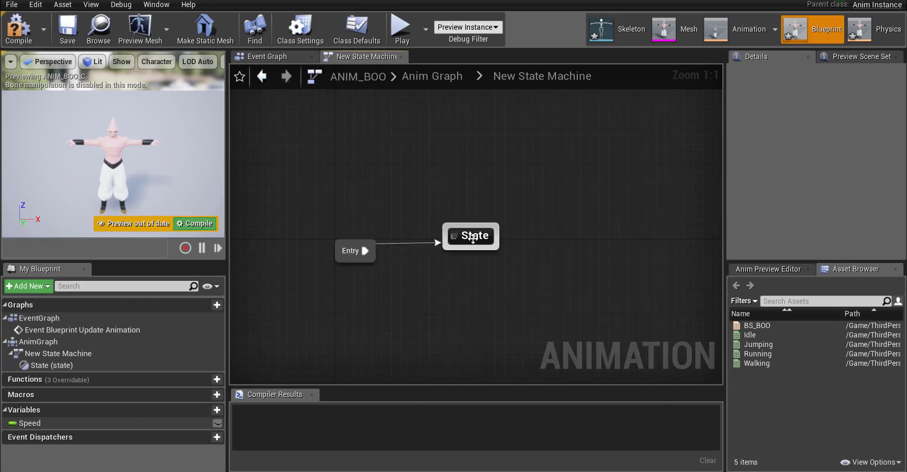
Rename the state connected to the Entry node as Idle/Run.
double_click(473, 235)
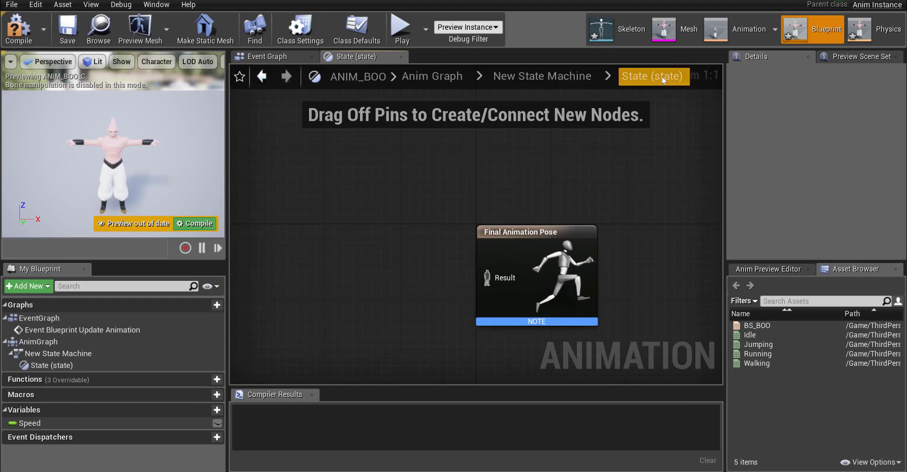
click(571, 75)
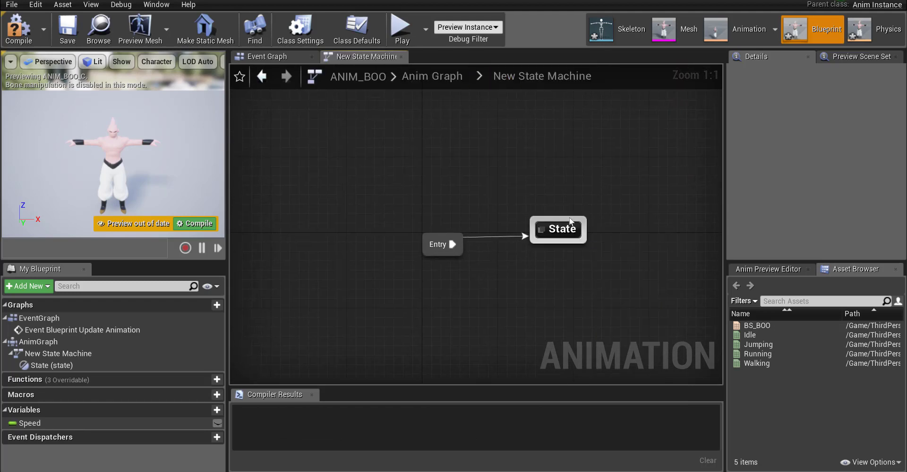
right_click(560, 231)
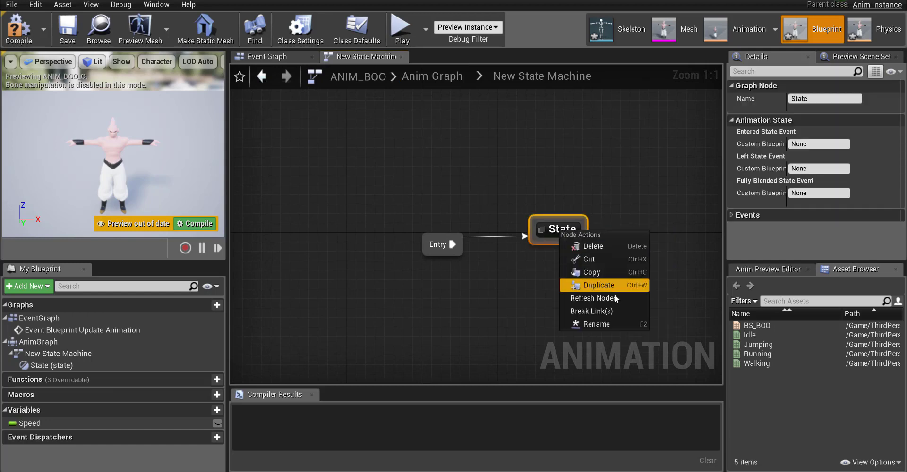
click(616, 323)
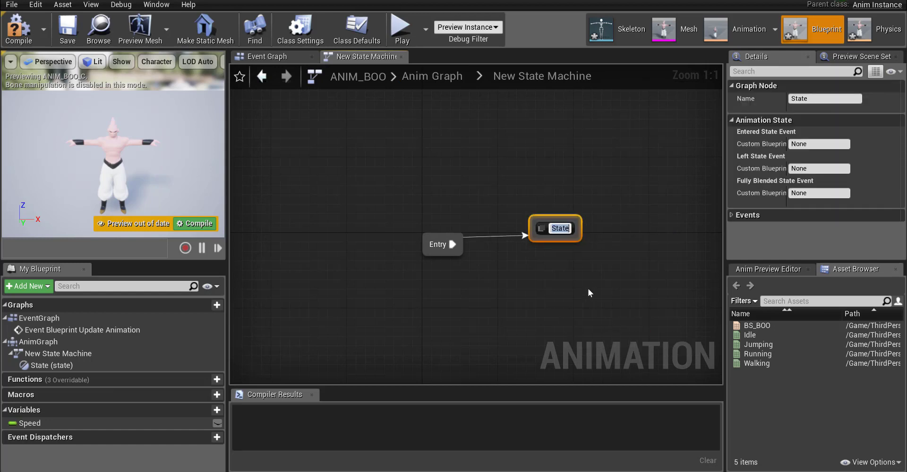
text(Idle/Run)
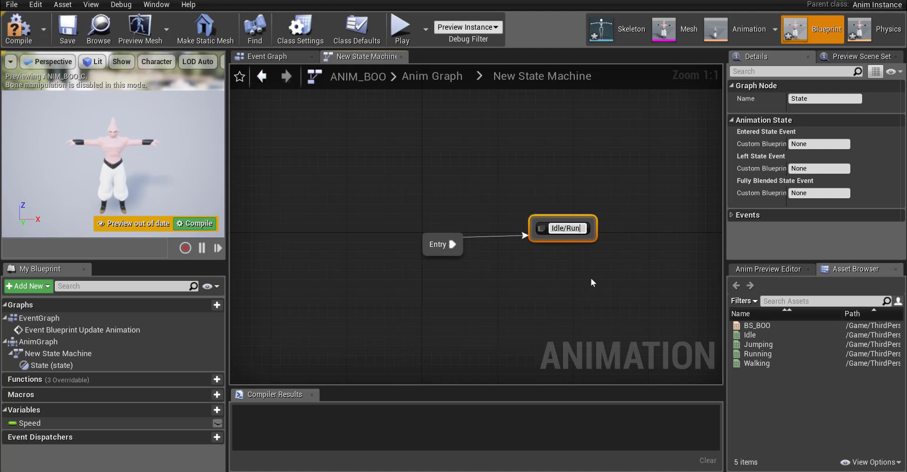
key(Return)
click(590, 280)
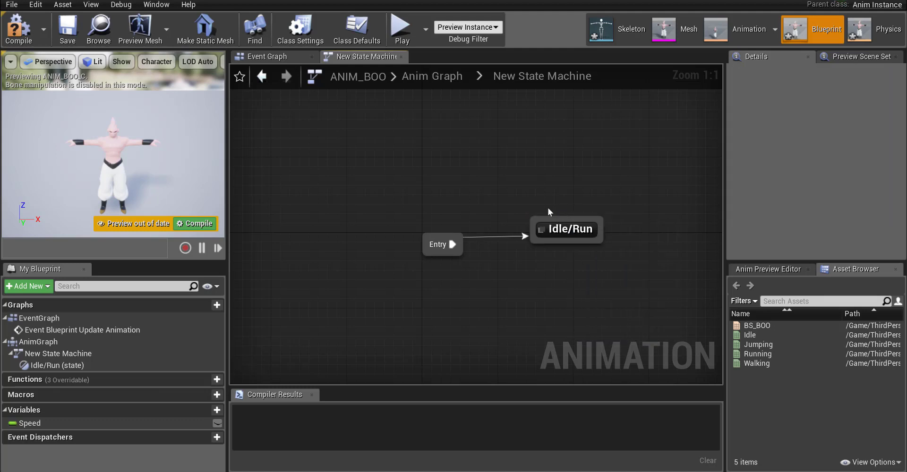
Open the Idle/Run state and place a getter for the Speed variable beside the Final Animation Pose.
double_click(573, 228)
right_drag(526, 248, 604, 181)
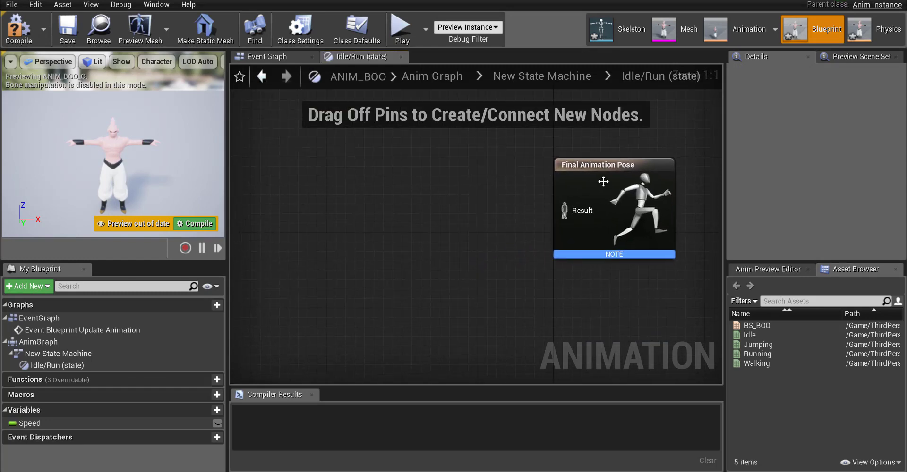
click(27, 424)
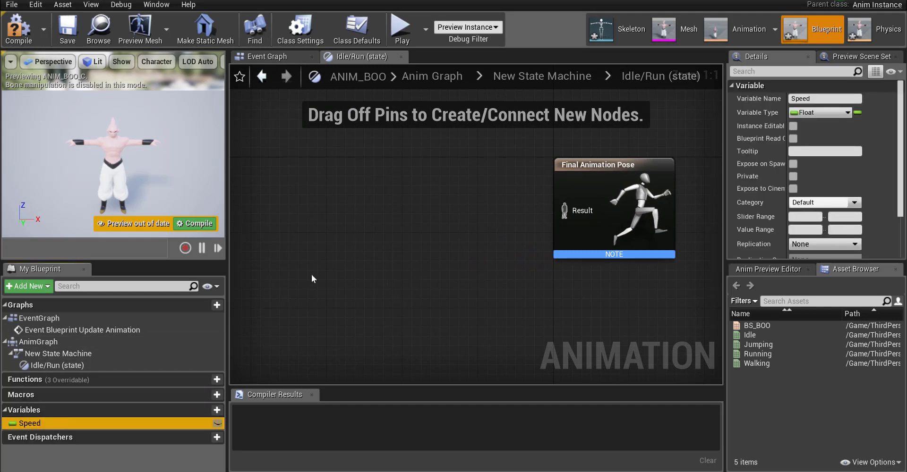
drag(45, 420, 377, 198)
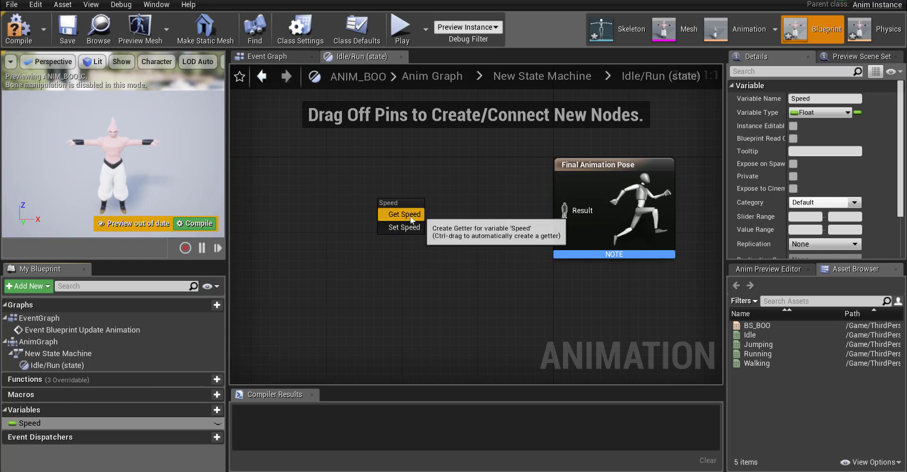
click(408, 215)
Add a BS_BOO blendspace player fed by the Speed getter and connect its pose output to the Final Animation Pose.
drag(394, 207, 432, 206)
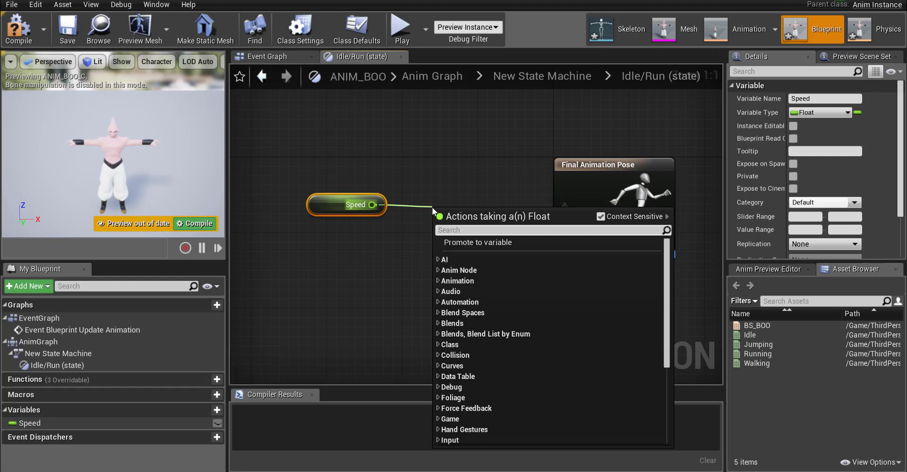
text(bs)
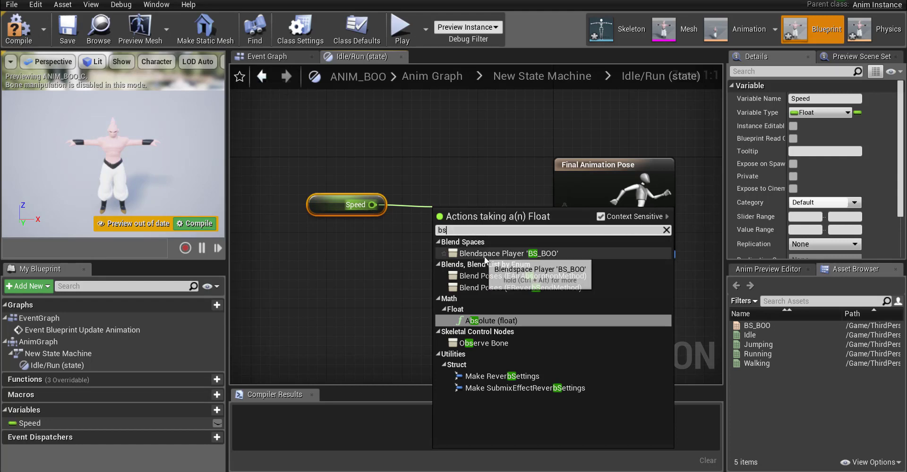
click(561, 254)
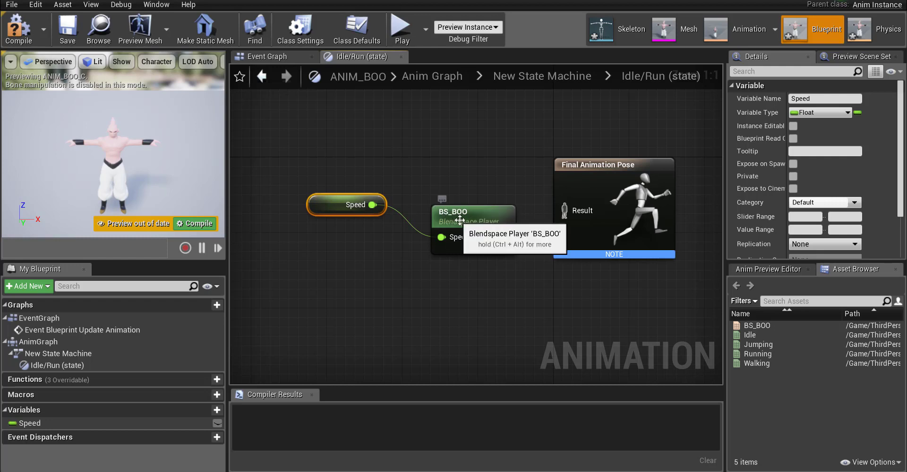
drag(439, 206, 430, 179)
drag(494, 213, 565, 211)
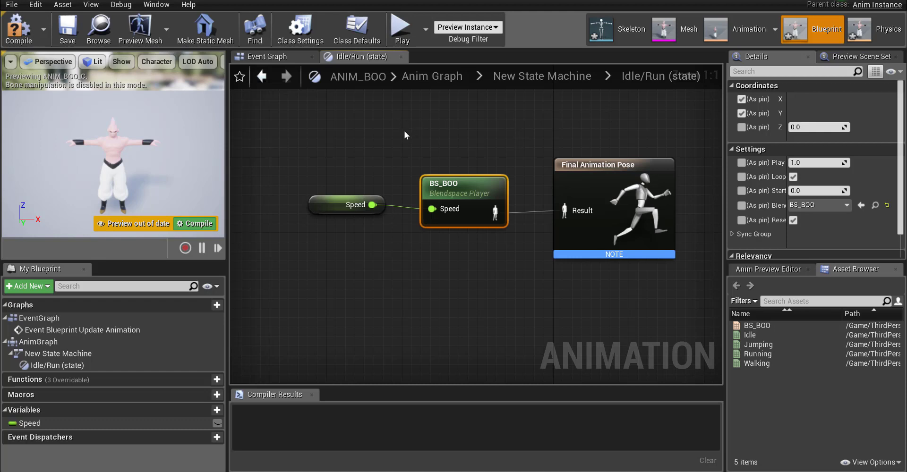
Switch to the Event Graph of the ANIM_BOO blueprint.
click(266, 57)
right_drag(407, 195, 195, 122)
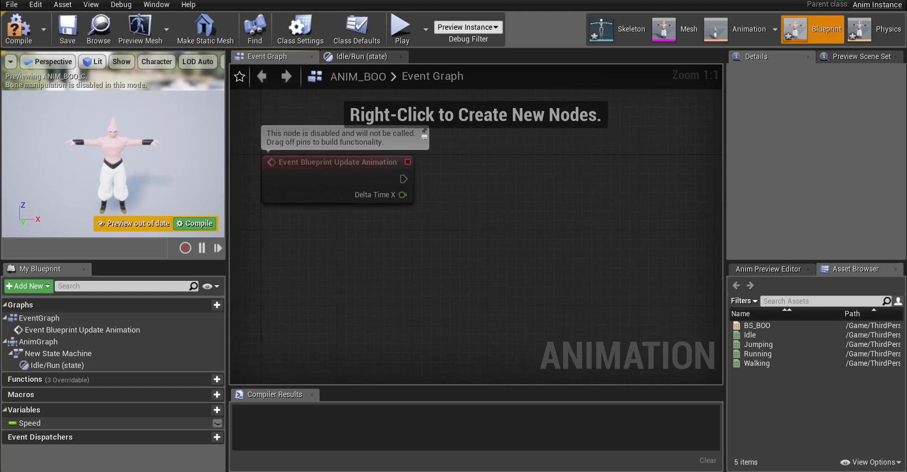
right_click(340, 245)
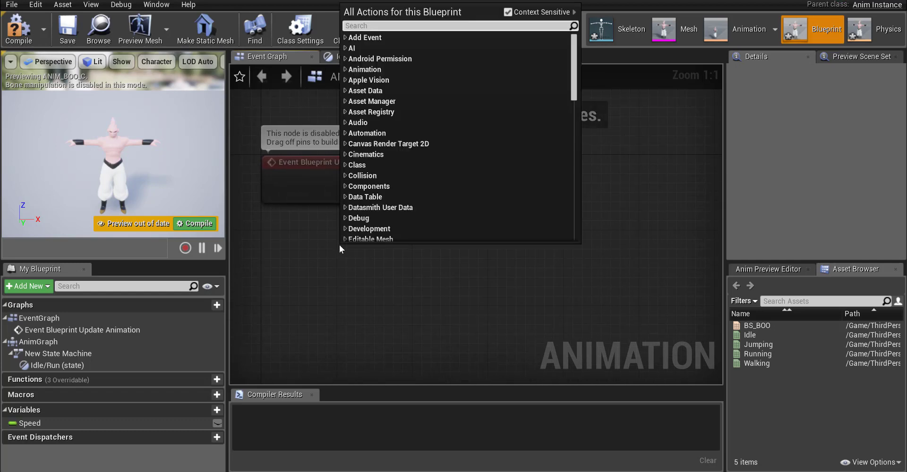
key(Escape)
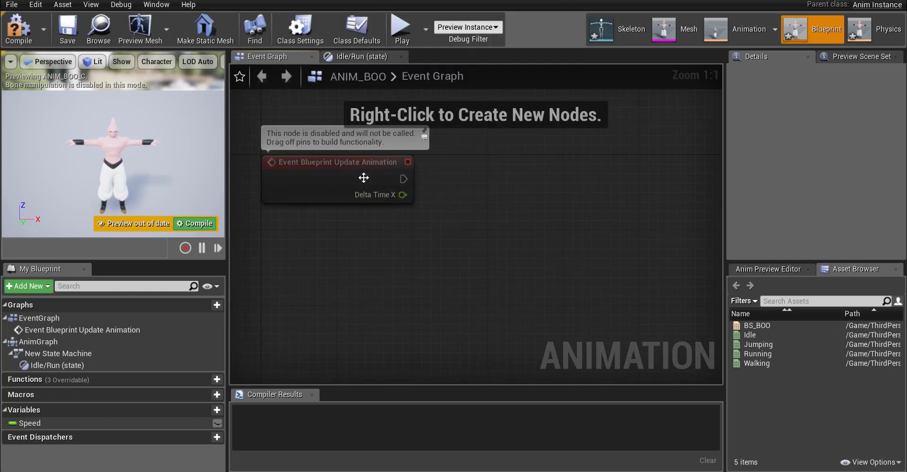
right_click(347, 248)
click(297, 277)
Add a Try Get Pawn Owner node and place it just below the Event Blueprint Update Animation node.
right_click(347, 246)
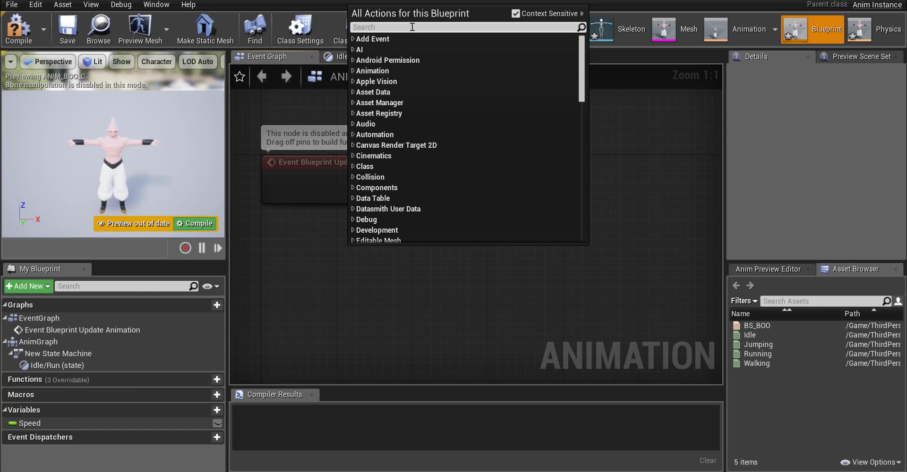
text(try g)
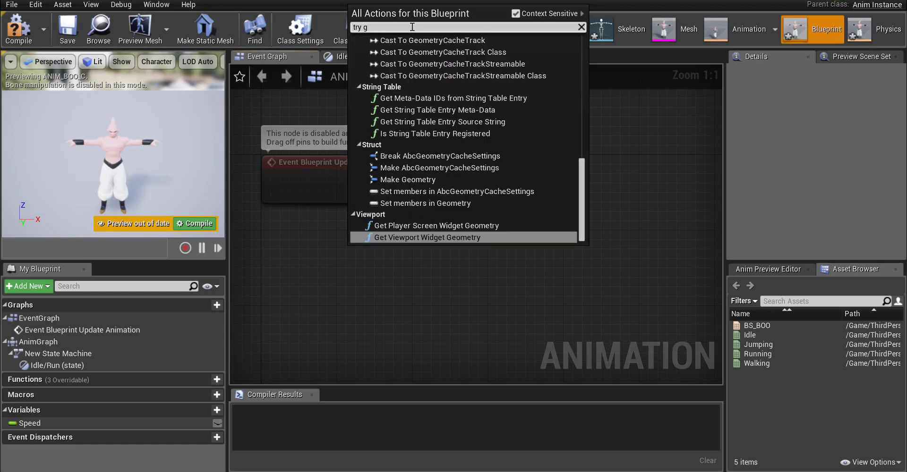
key(BackSpace)
key(BackSpace)
click(436, 50)
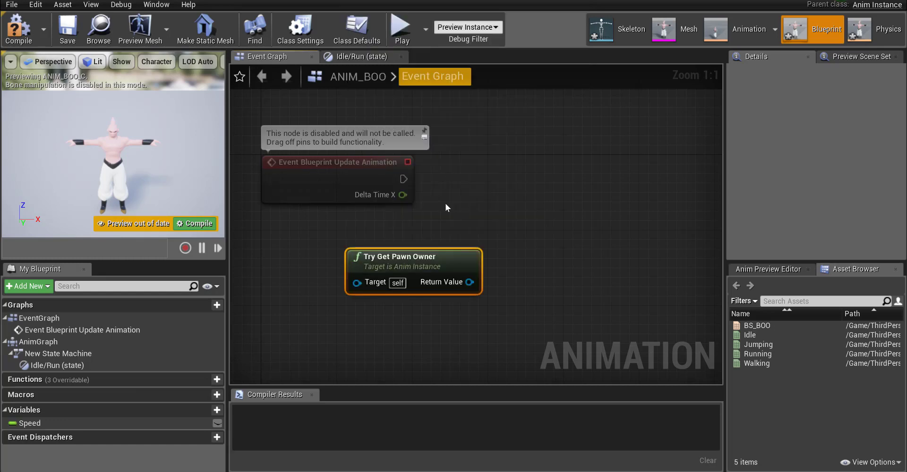
drag(437, 260, 371, 243)
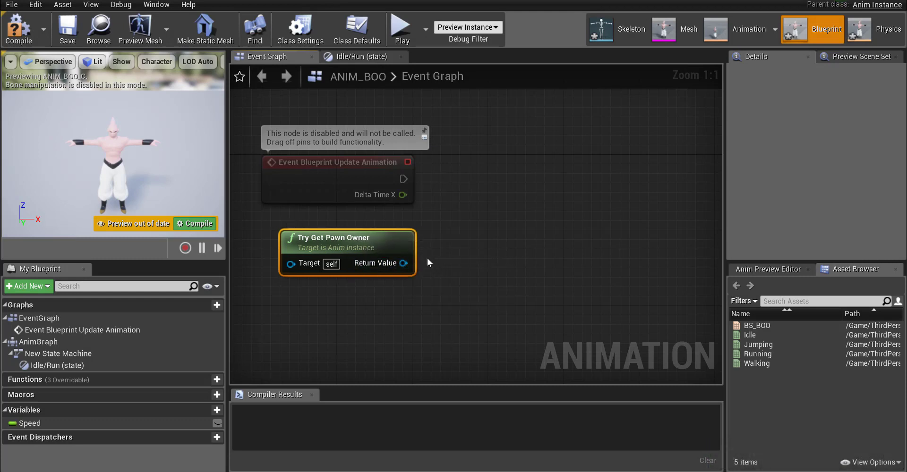
drag(385, 240, 395, 241)
key(ctrl+z)
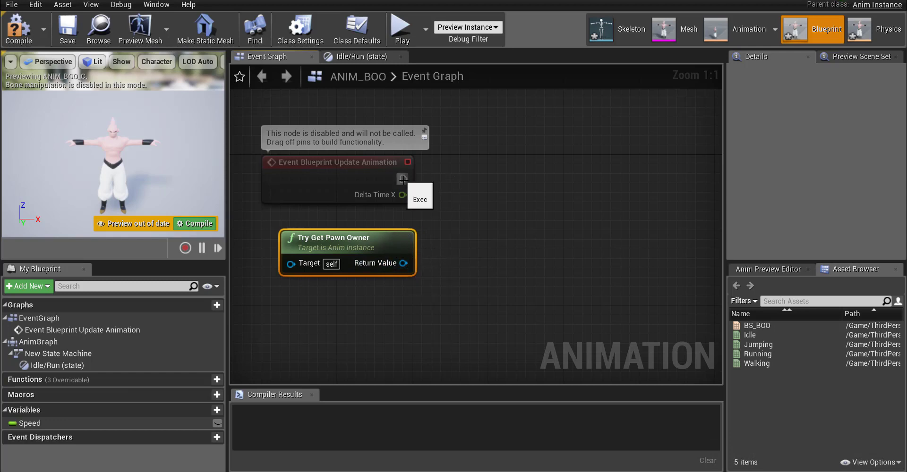
Add an IsValid node executed by Event Blueprint Update Animation and connect the Try Get Pawn Owner return value to its Input Object.
drag(403, 178, 471, 178)
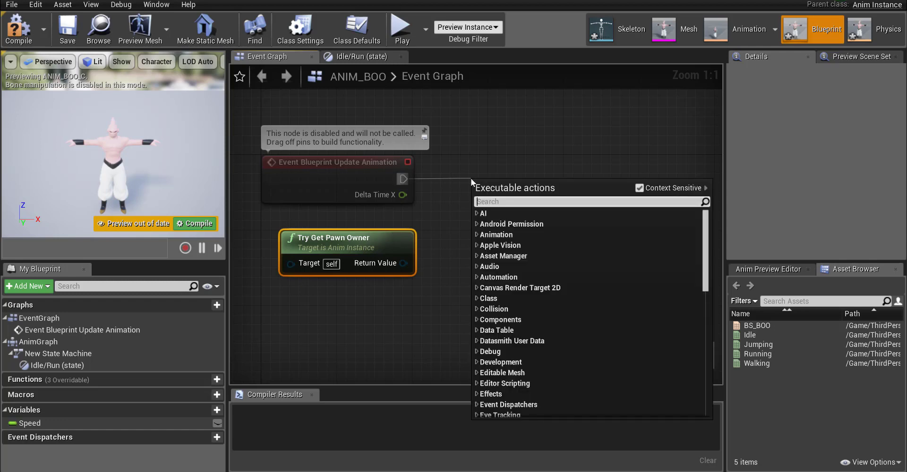
text(isvalid)
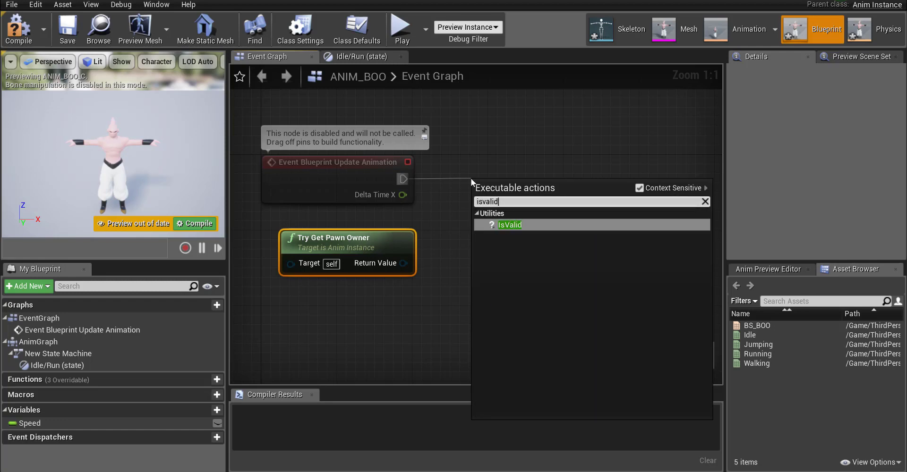
click(525, 225)
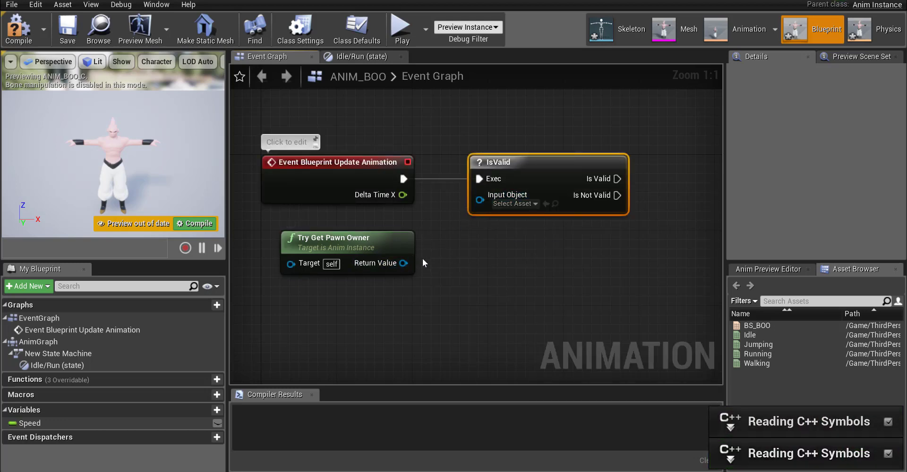
drag(403, 263, 481, 197)
right_drag(504, 279, 453, 280)
scroll(453, 280, down, 1)
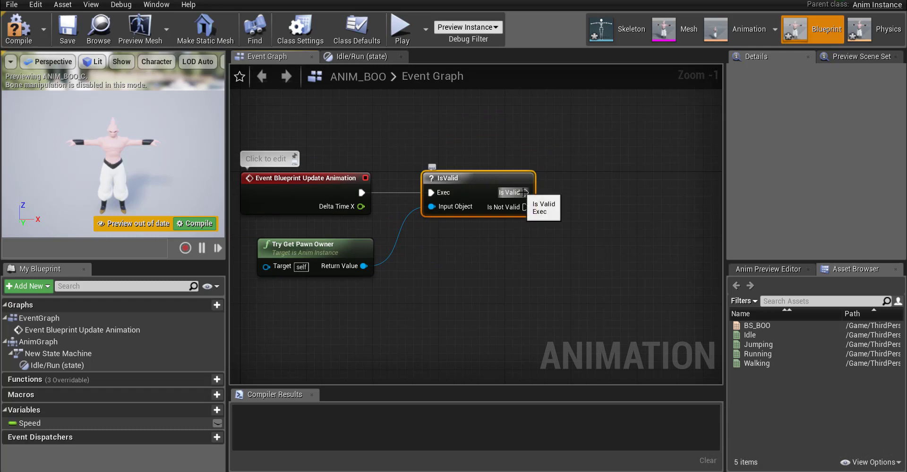
Add a setter for the Speed variable on the Is Valid output and align it with the IsValid node.
drag(525, 192, 631, 191)
text(set)
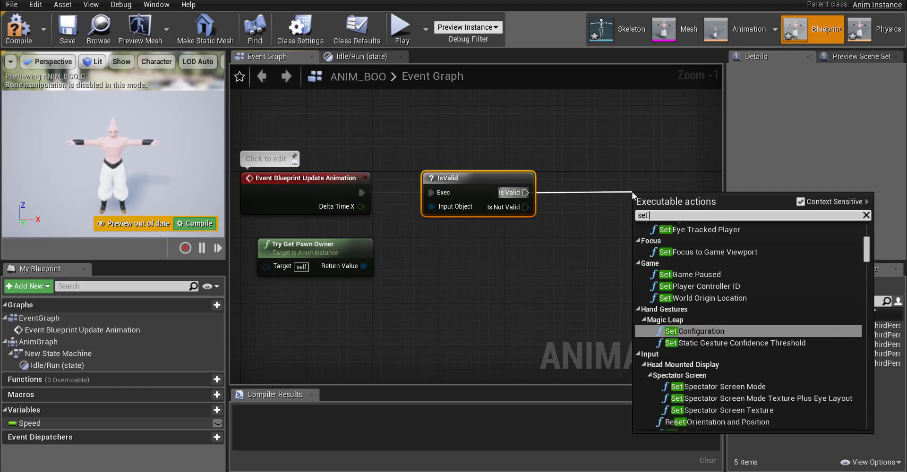
scroll(631, 191, down, 10)
click(676, 288)
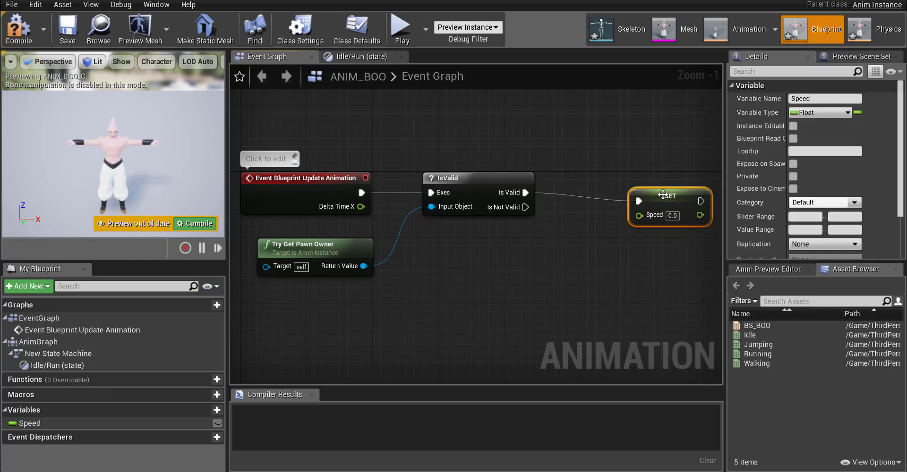
drag(664, 194, 655, 187)
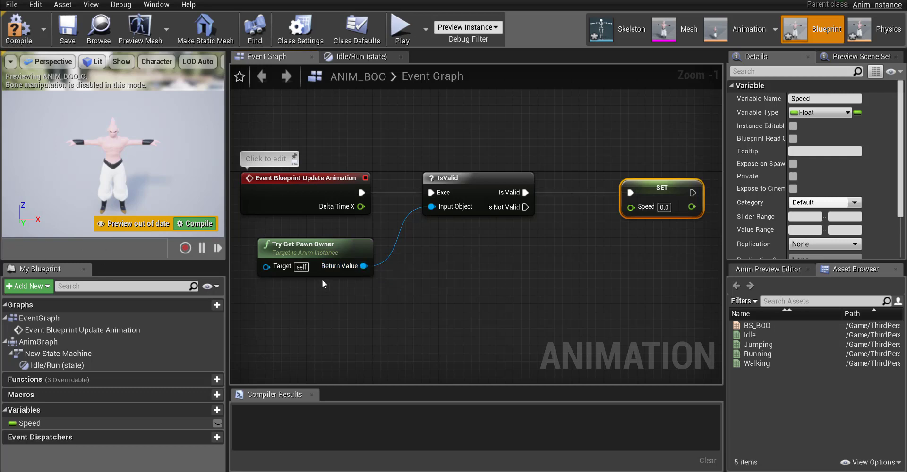
Add a Get Velocity node fed by the Try Get Pawn Owner return value.
drag(362, 267, 424, 303)
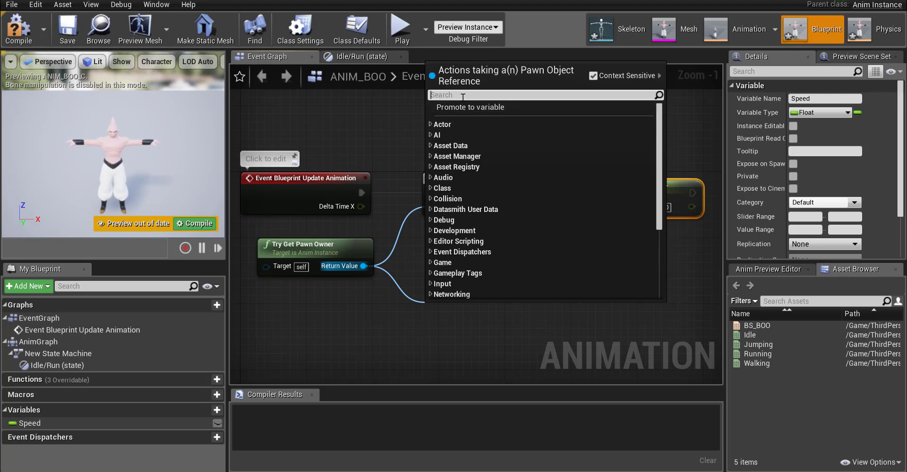
text(get veloci)
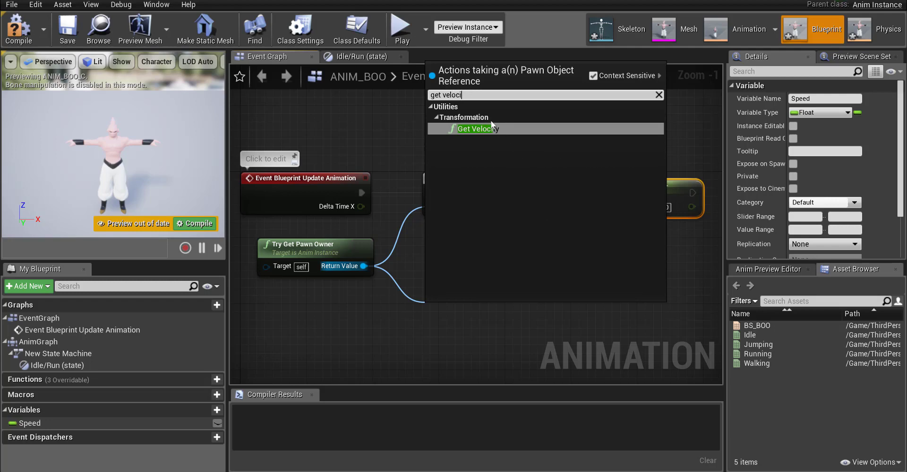
click(489, 130)
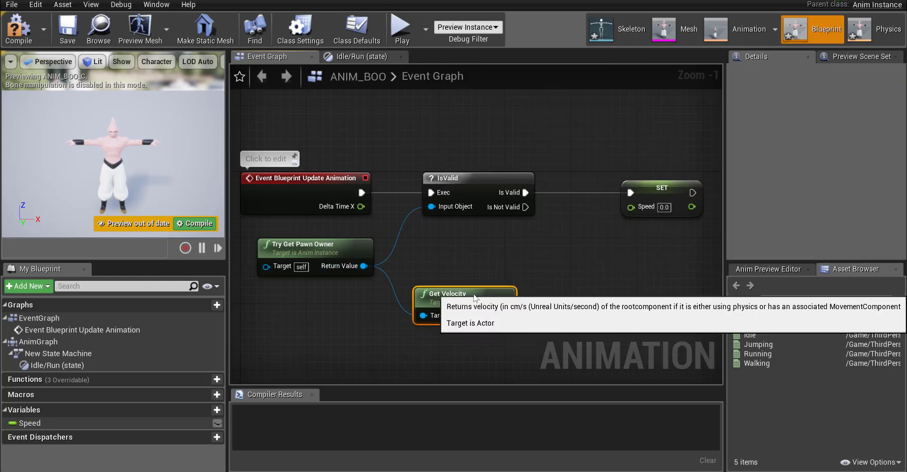
Pass the velocity through a VectorLength node into the Speed input of the SET node and compile the blueprint.
drag(506, 316, 565, 274)
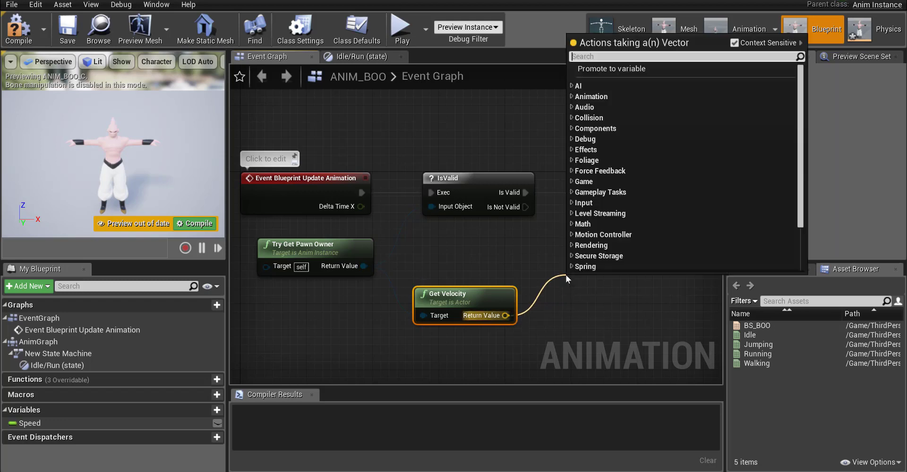
text(vectorle)
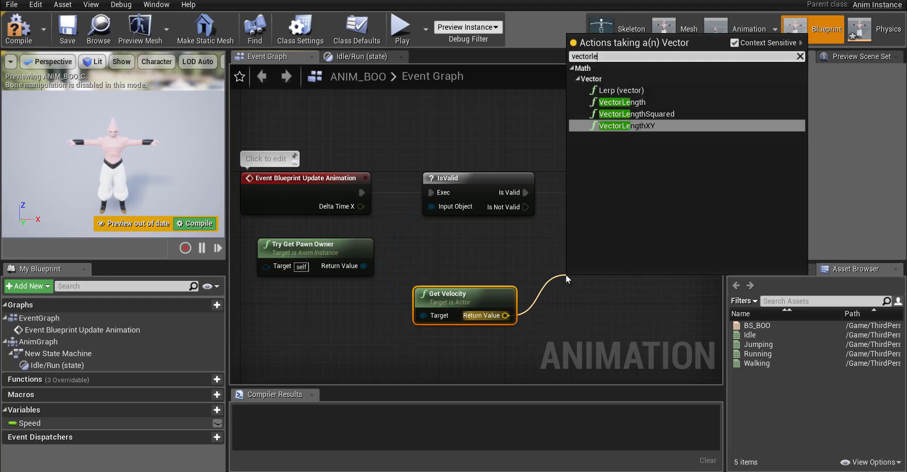
click(623, 102)
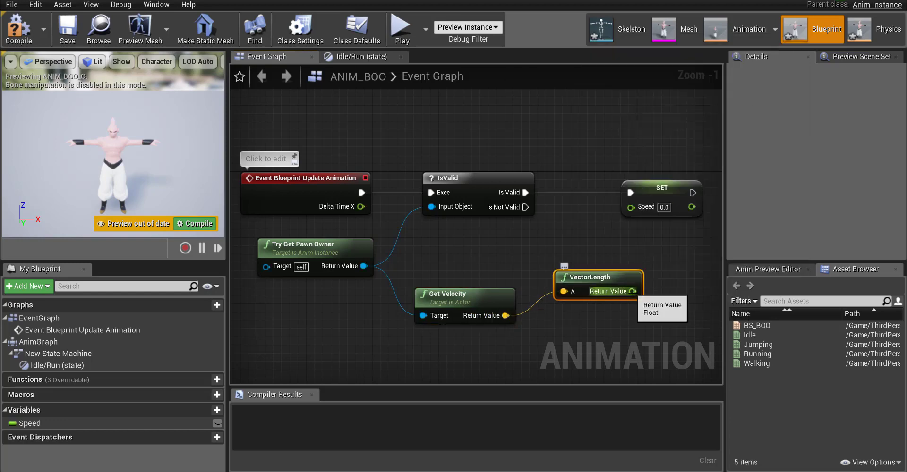
drag(632, 292, 636, 210)
click(636, 210)
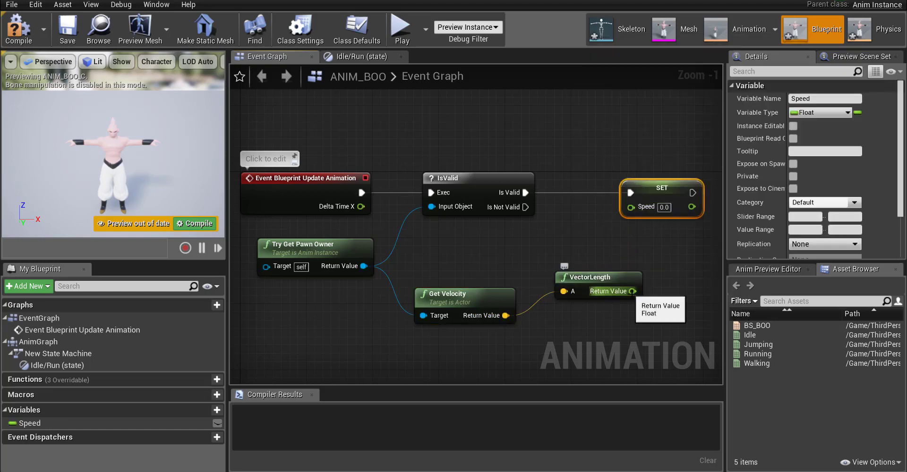
drag(632, 291, 629, 207)
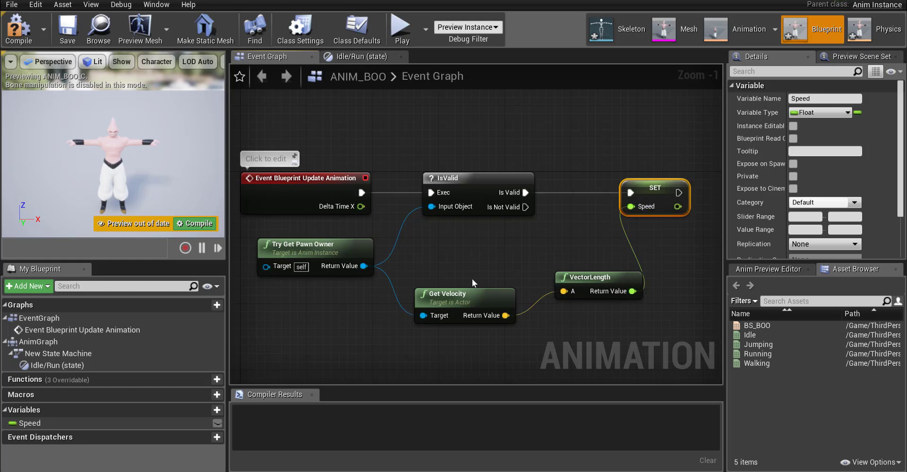
click(195, 224)
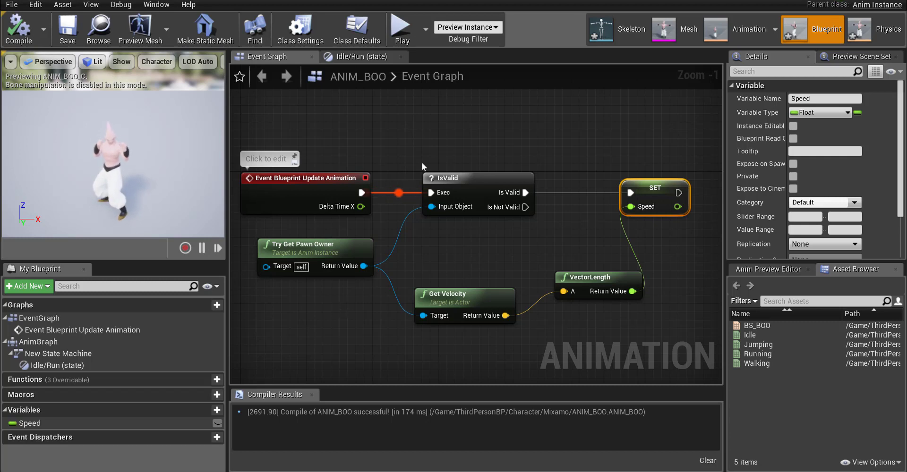
Review the Anim Graph, its New State Machine and the Idle/Run state inside it.
click(426, 75)
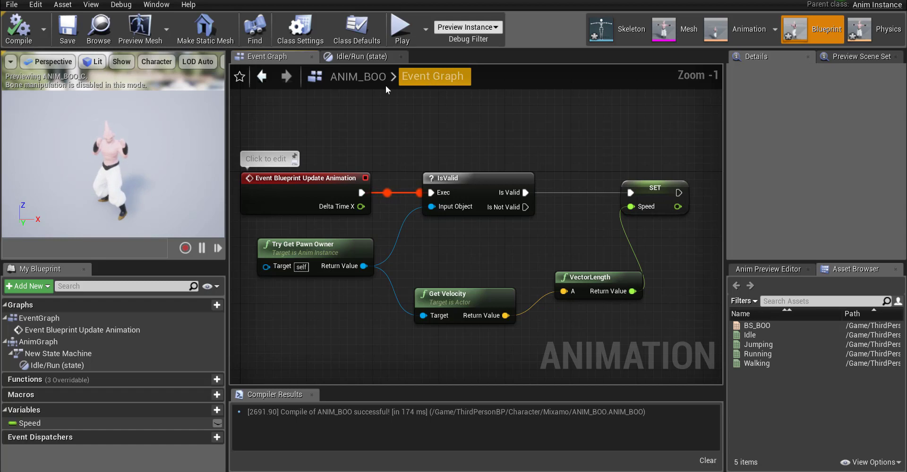
click(350, 58)
click(423, 81)
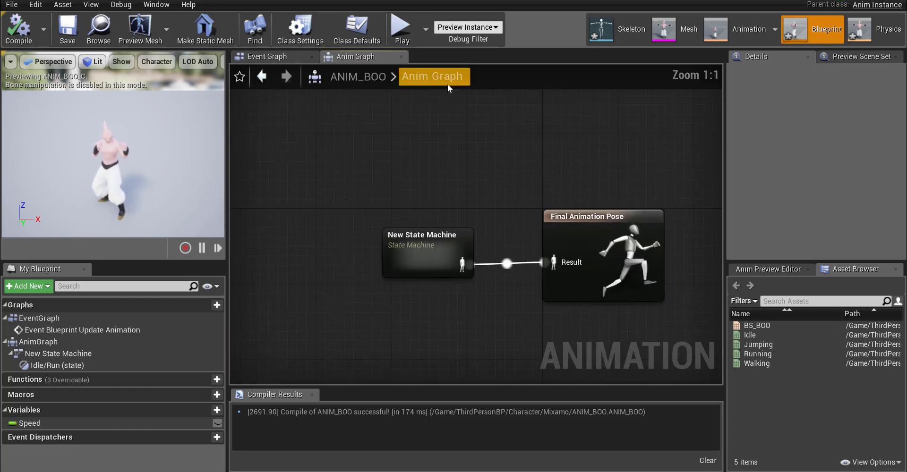
double_click(431, 266)
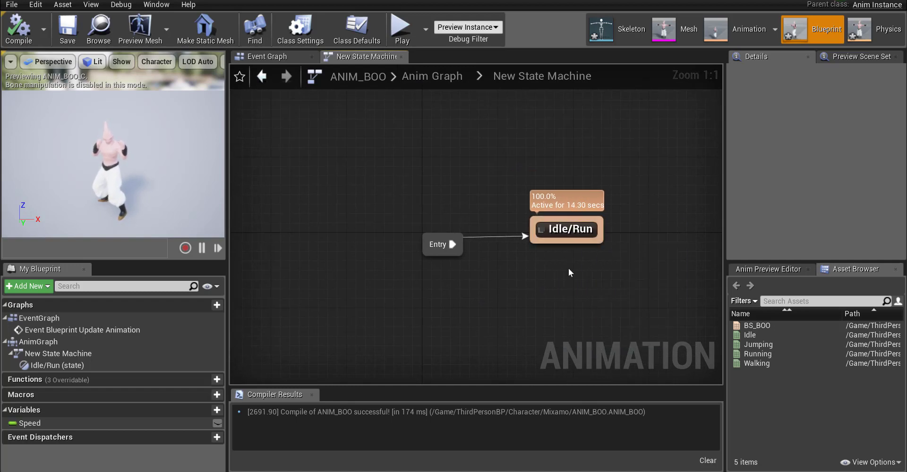
double_click(564, 236)
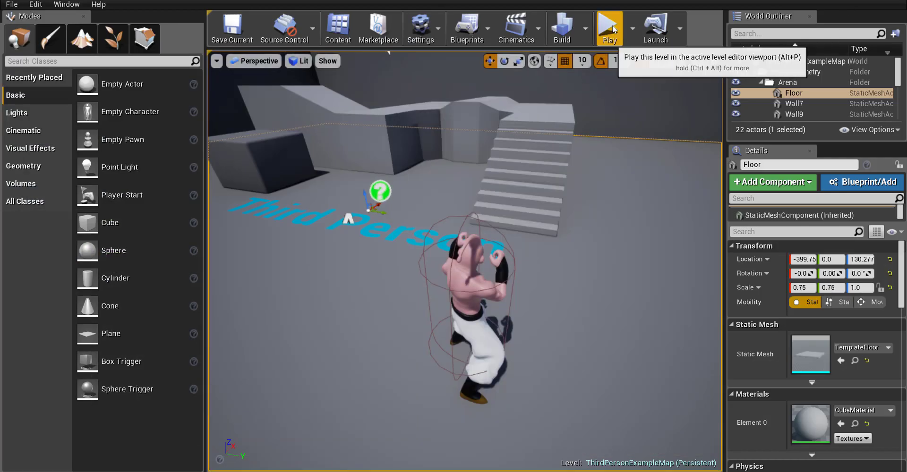
Play the level in the level editor to test the character's animation, and stop the session.
click(609, 28)
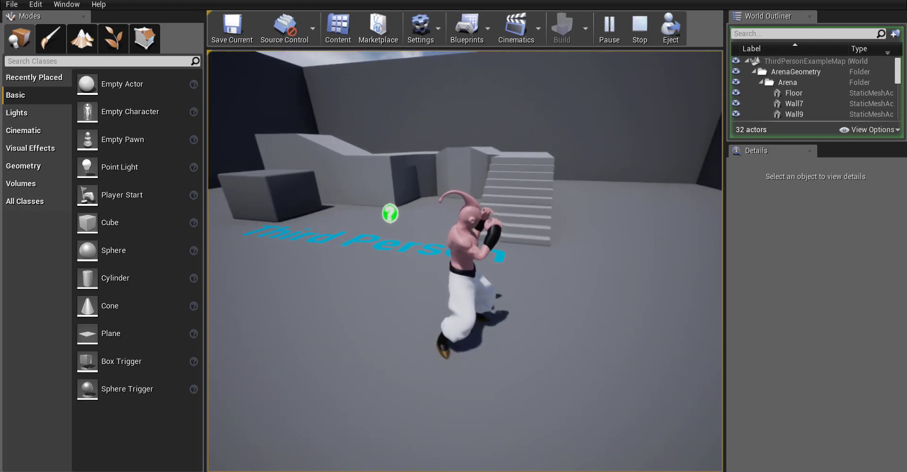
key(Escape)
Select the ThirdPersonCharacter in the level, open it in the Blueprint Editor and show its Viewport.
click(497, 256)
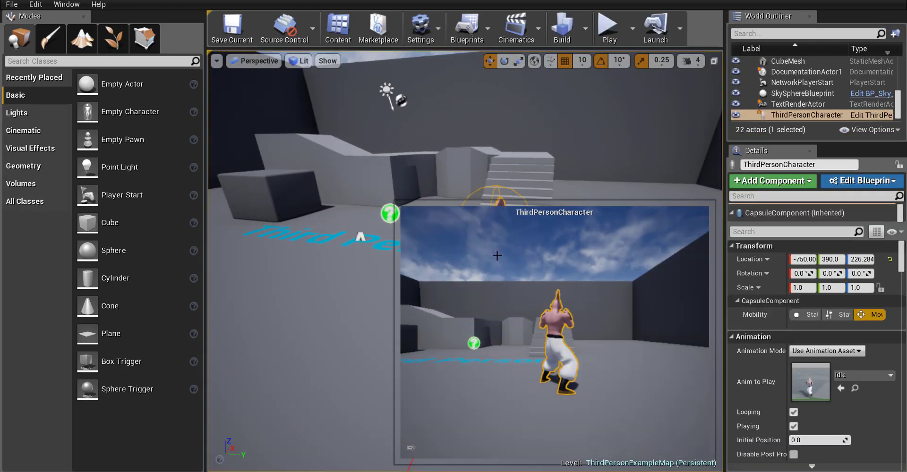
click(516, 257)
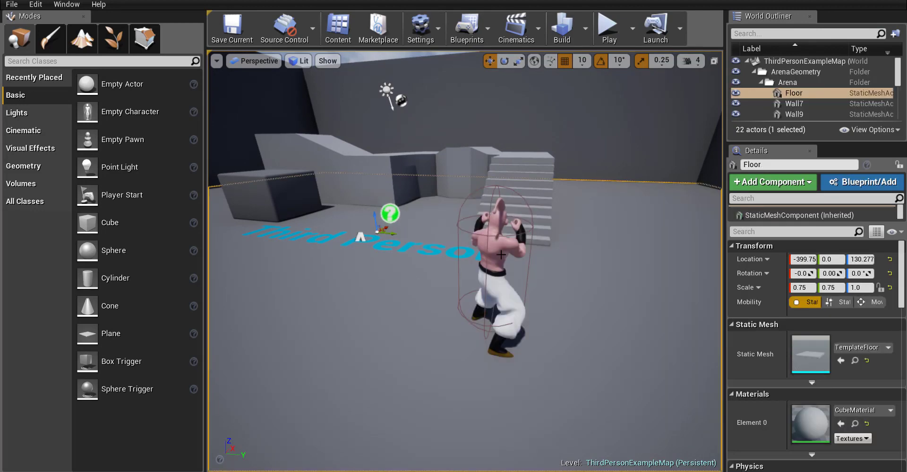
click(500, 254)
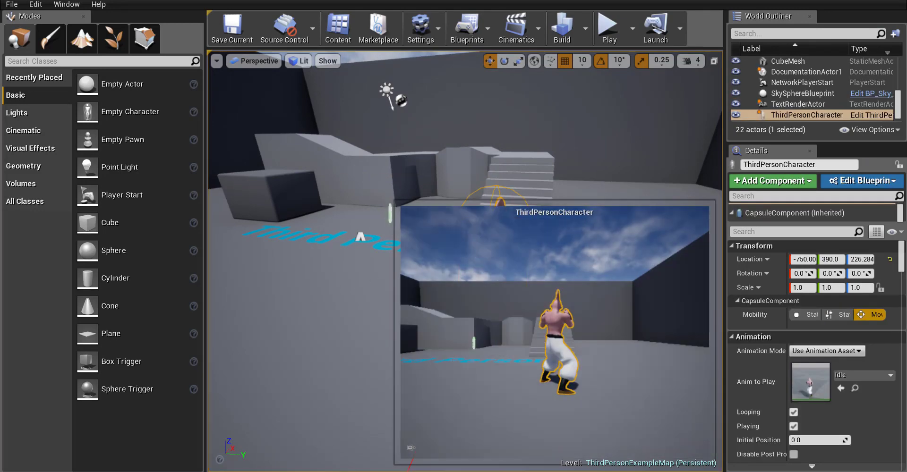
click(829, 183)
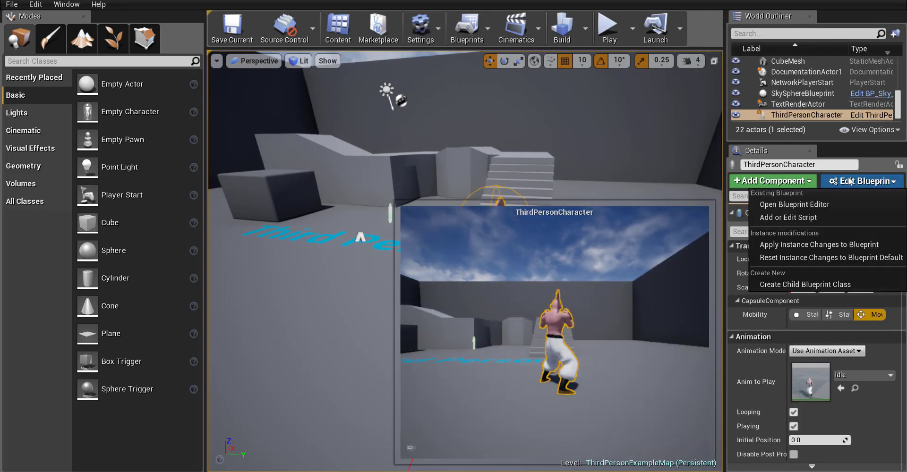
click(797, 205)
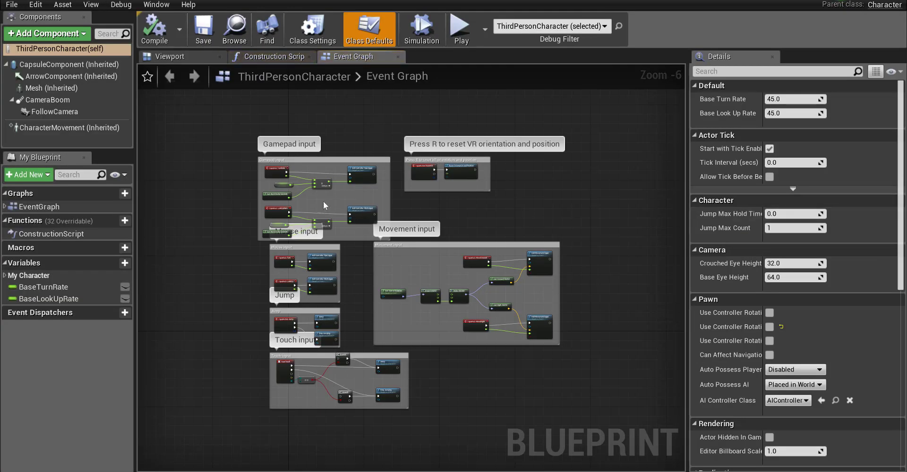
click(178, 58)
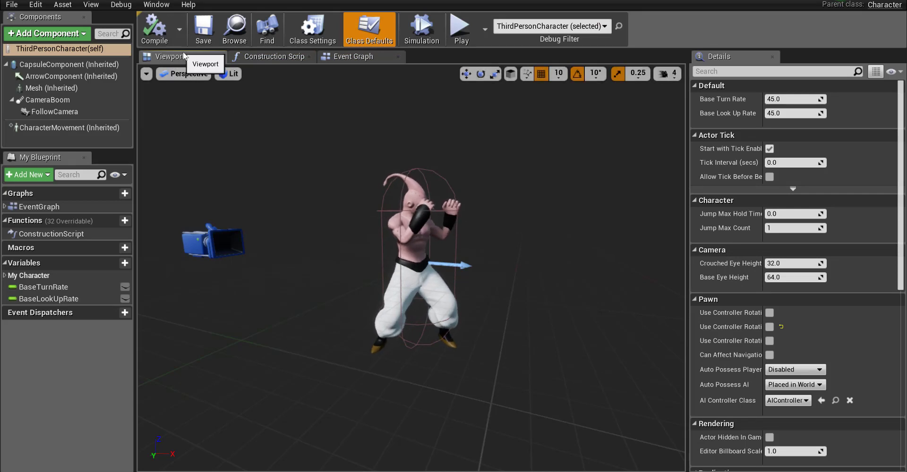
Set the inherited Mesh component's Animation Mode to Use Animation Blueprint with ANIM_BOO as its Anim Class, and compile the blueprint.
click(56, 90)
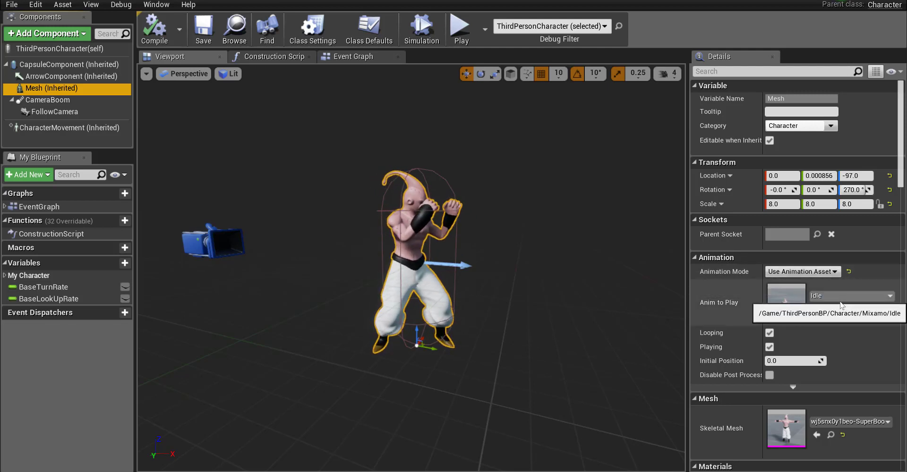
click(813, 273)
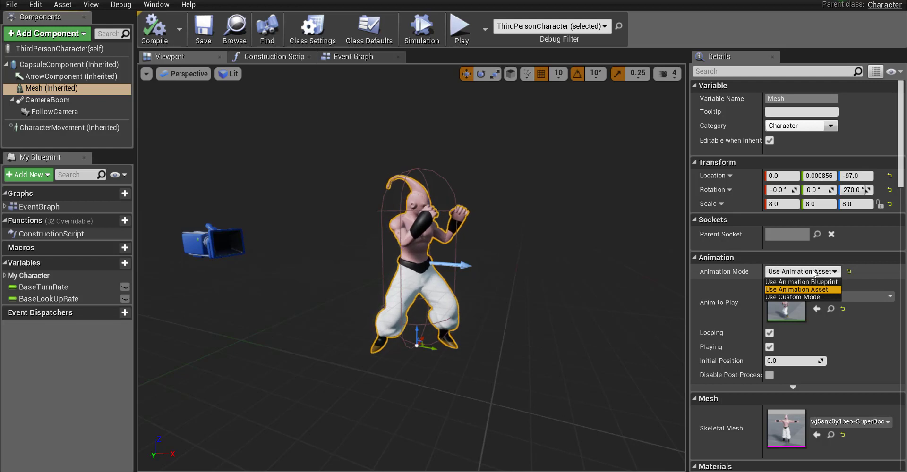
click(784, 283)
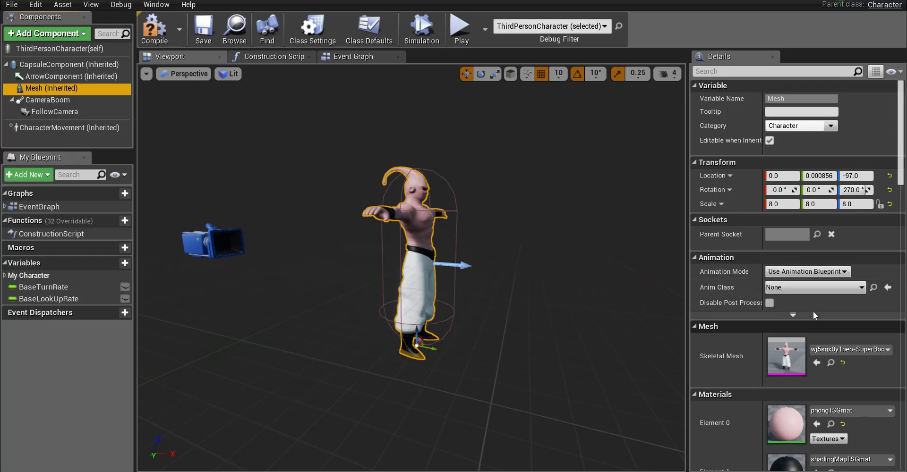
click(820, 289)
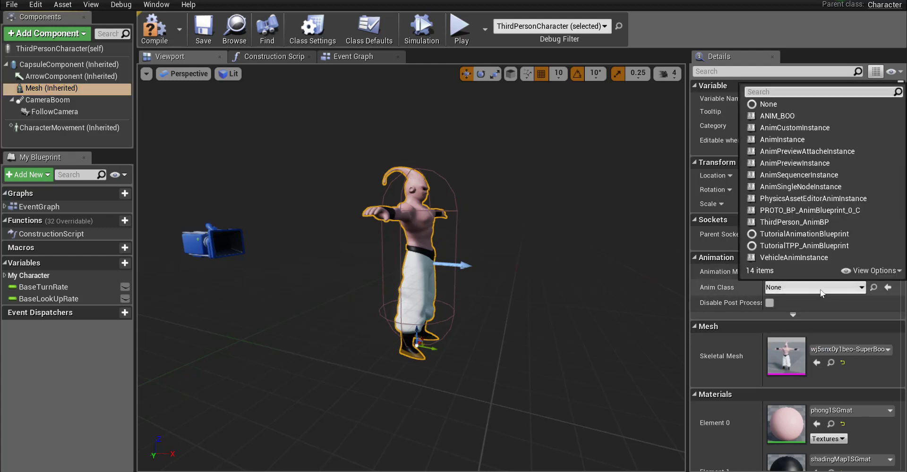
click(783, 117)
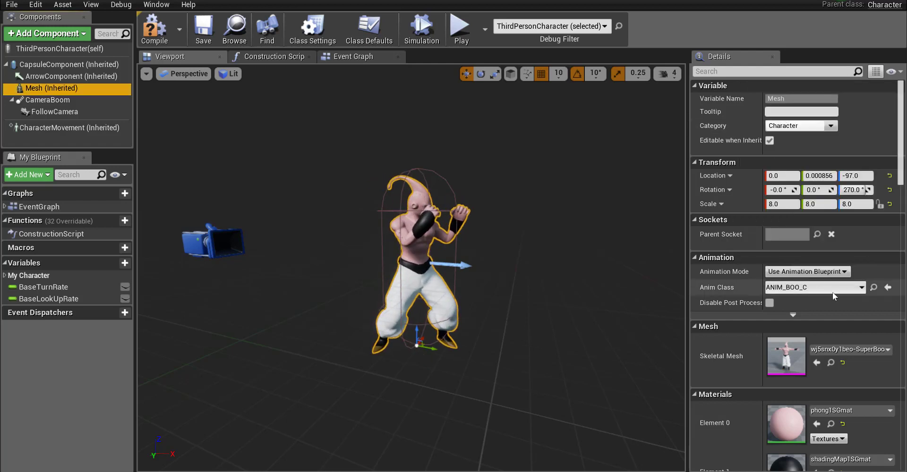
click(155, 29)
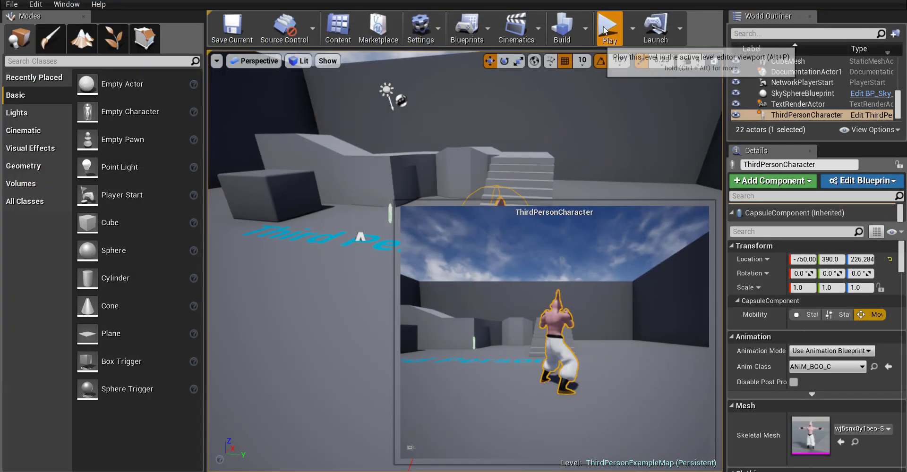
Play the level in the editor viewport and run and jump the character around the stairs and blocks to test its idle and run animations.
click(609, 26)
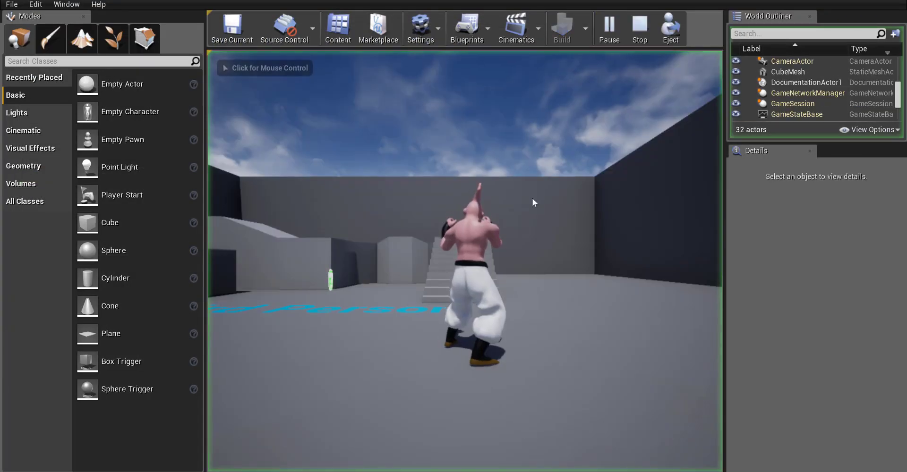
click(522, 221)
key(w)
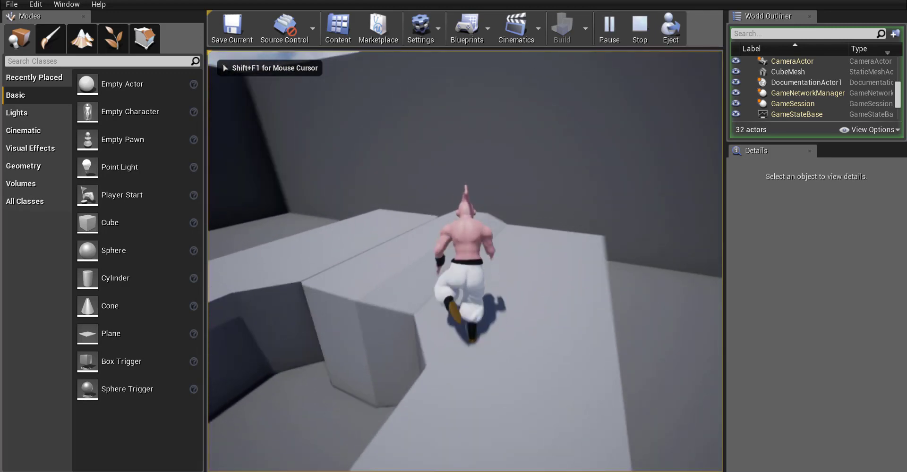
key(space)
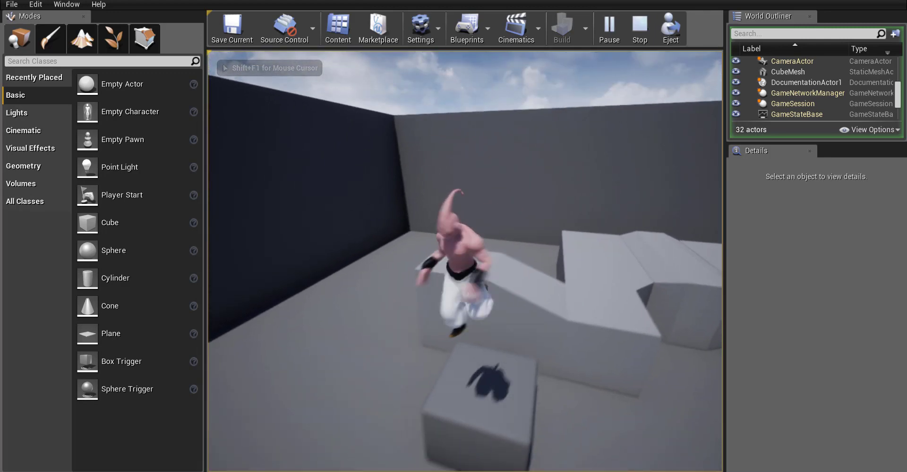
key(w)
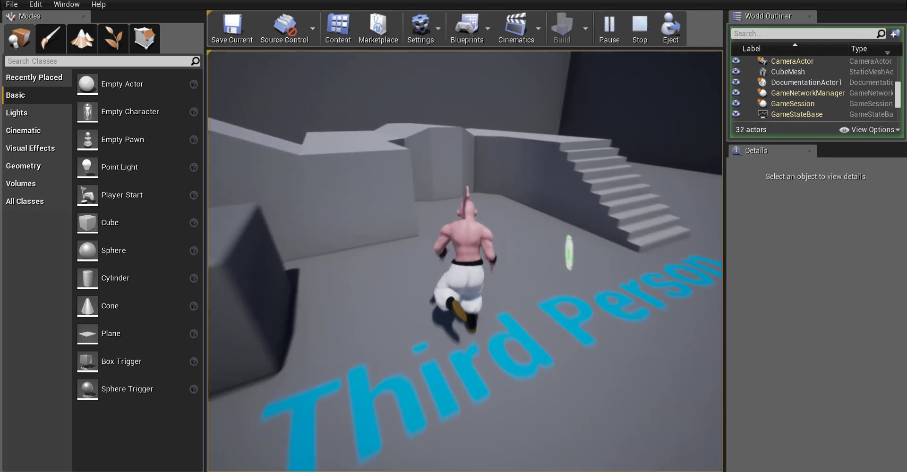
key(w)
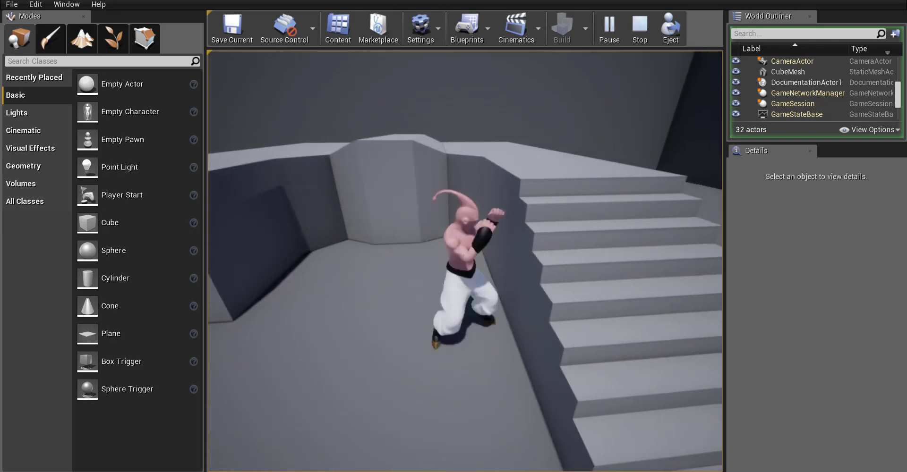
key(w)
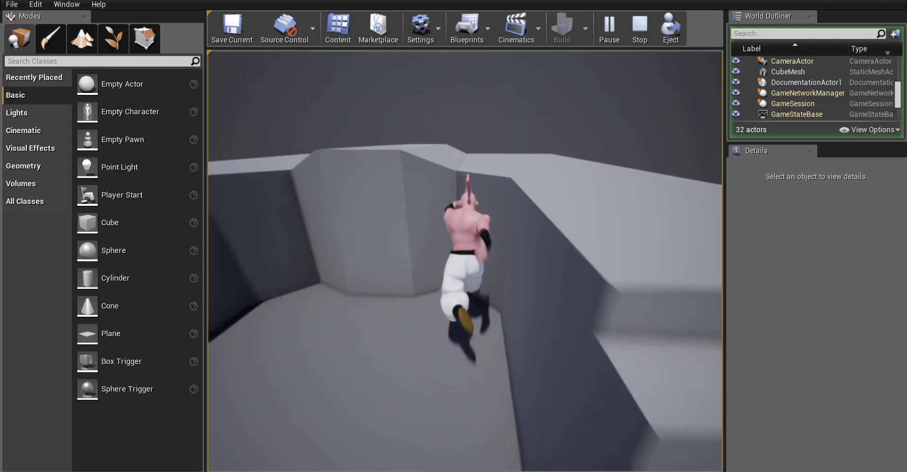
key(w)
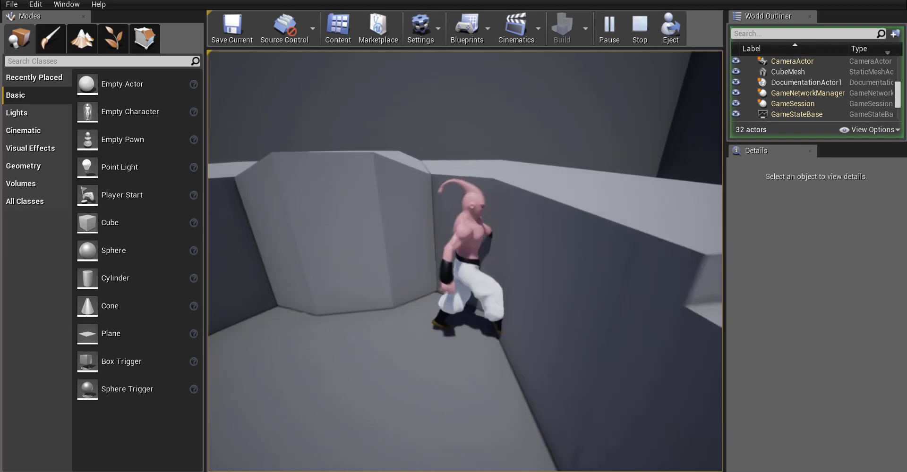
key(w)
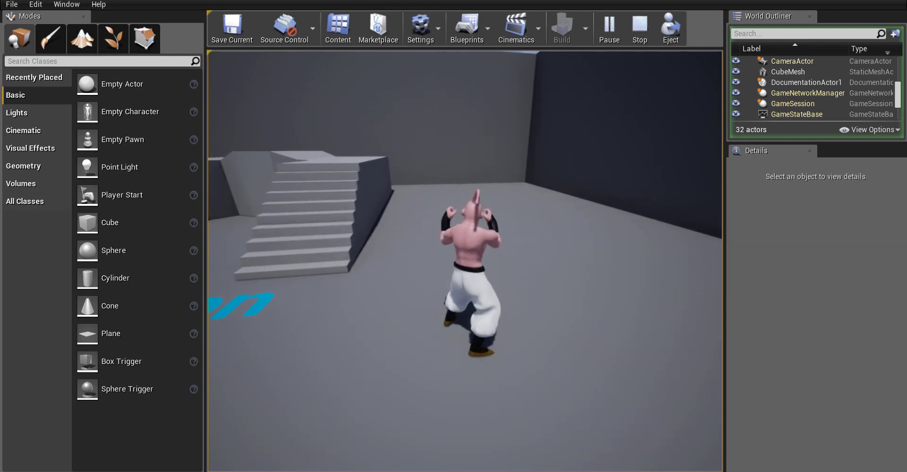
key(w)
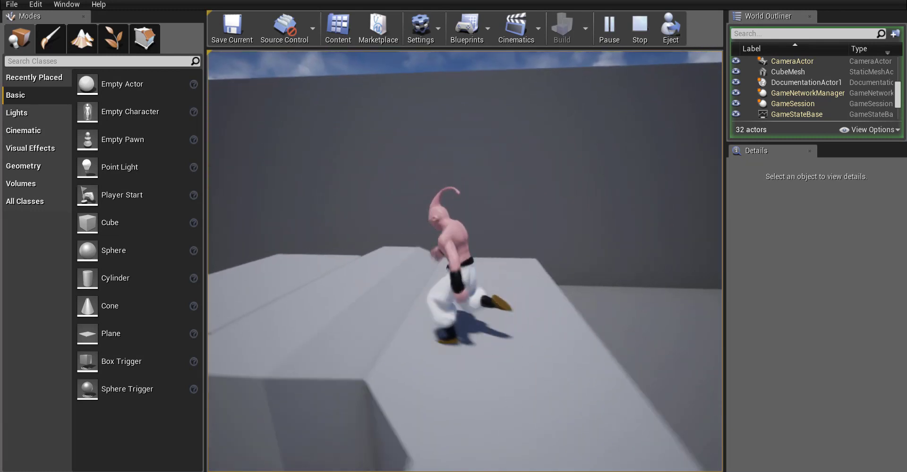
key(w)
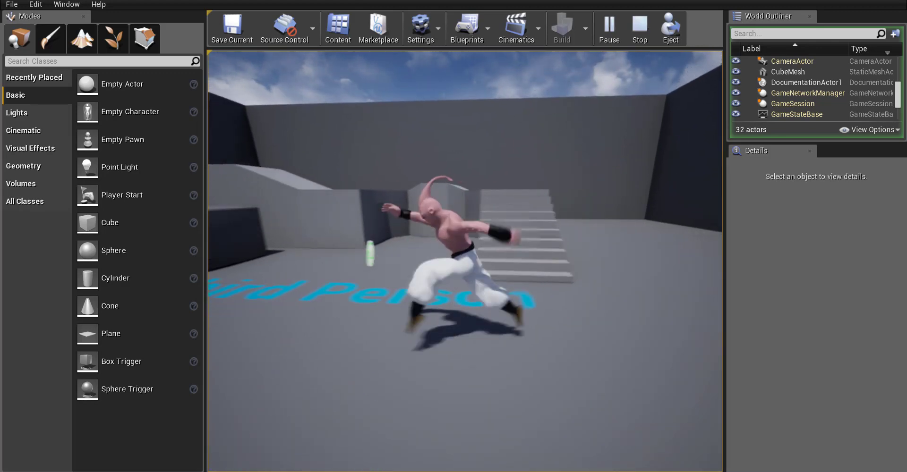
key(w)
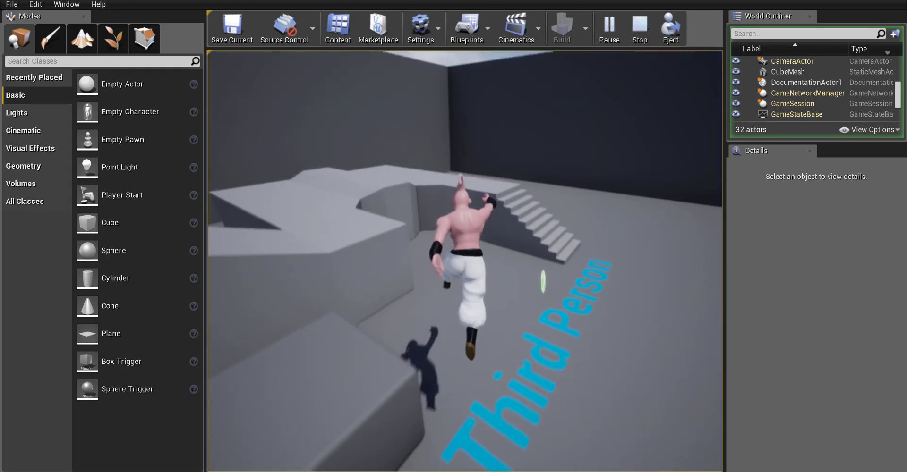
key(w)
key(space)
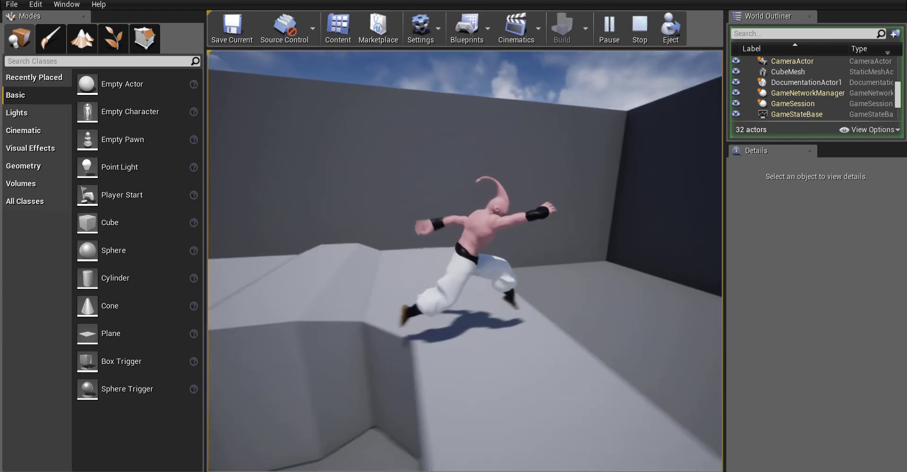
key(w)
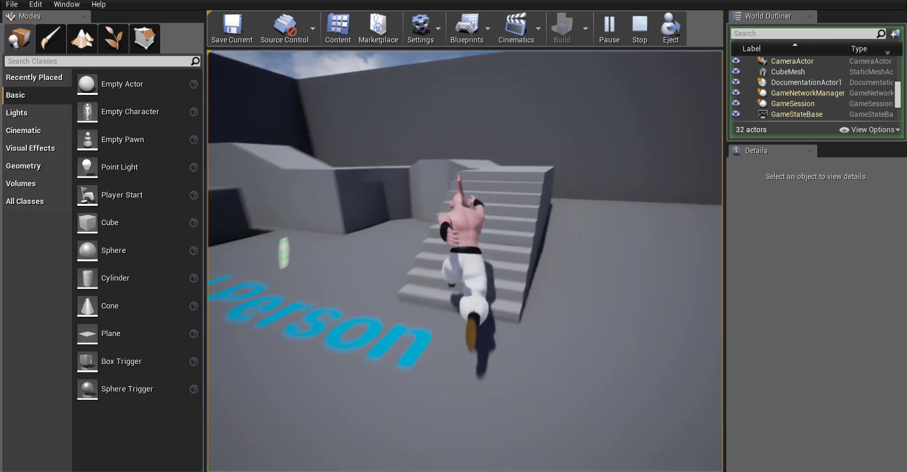
key(w)
key(space)
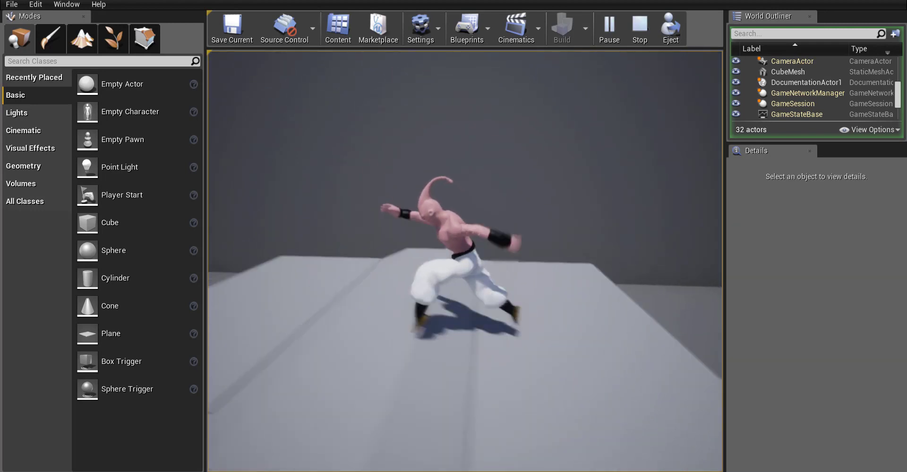